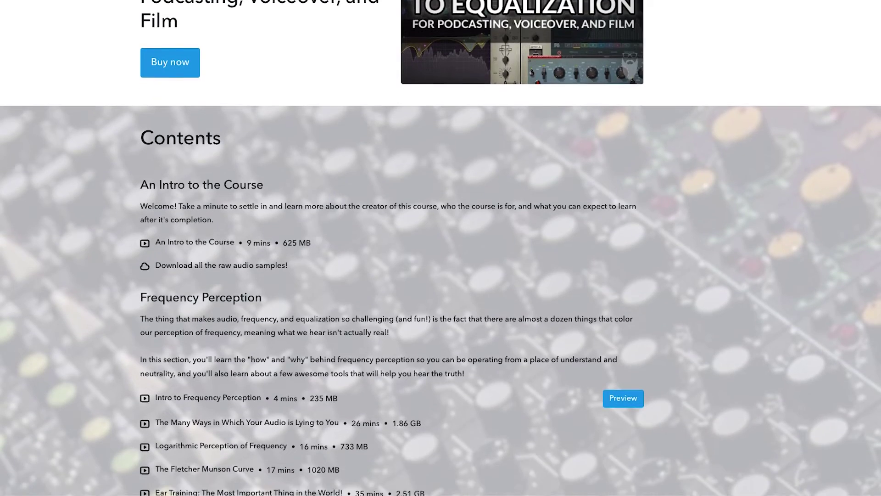
Step: Scroll the equalization course page down until its Contents list of Frequency Perception items shows
scroll(441, 247, down, 2)
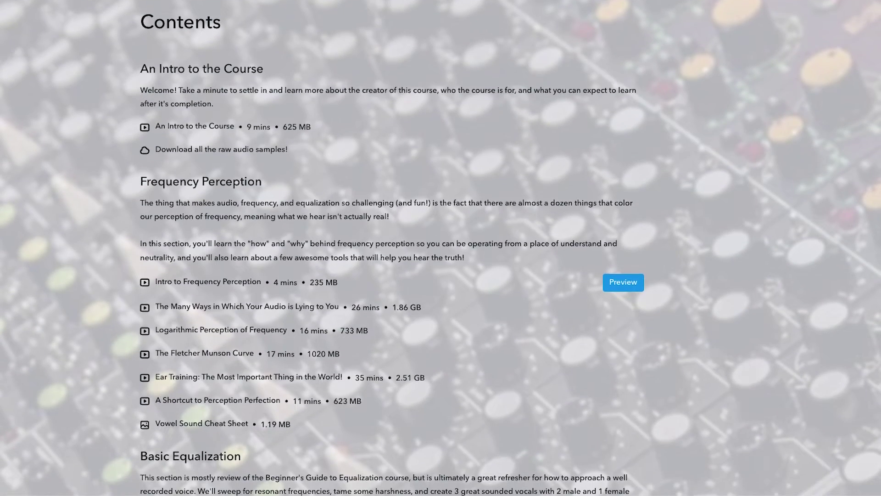
scroll(441, 248, down, 4)
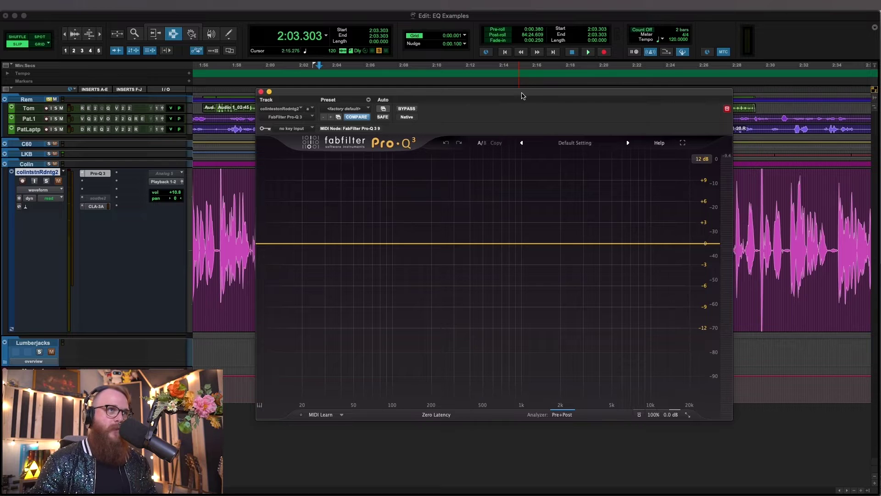
Step: Nudge the vocal track's FabFilter Pro-Q 3 window, still flat at 0 dB, into place
drag(522, 93, 526, 91)
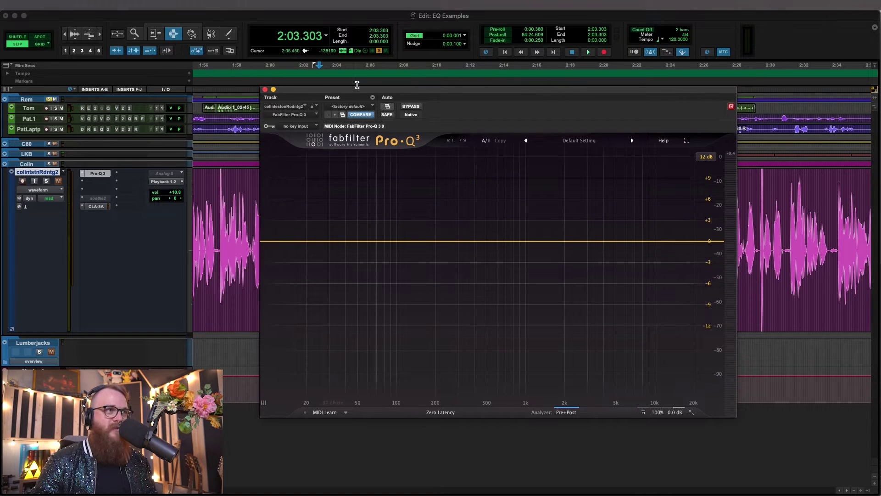
Step: Shift the Pro-Q 3 window up and to the left, clear of the voice track's clips
drag(372, 94, 365, 92)
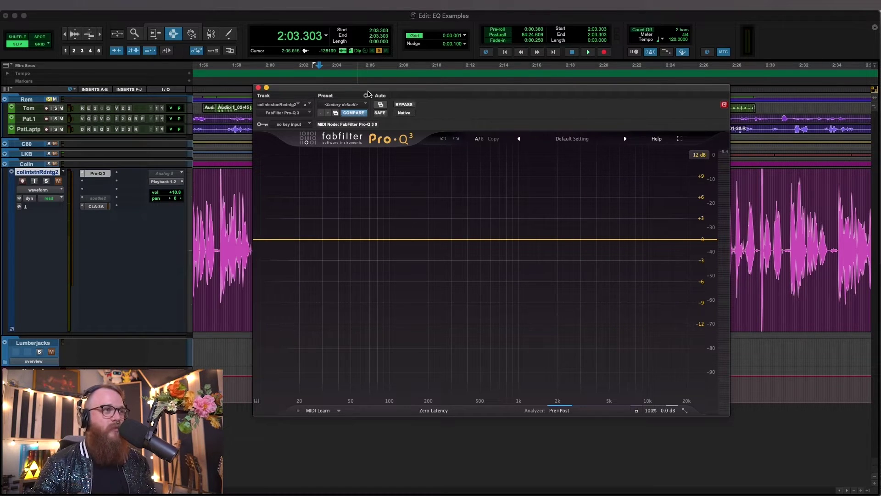
mouse_move(368, 94)
mouse_down()
mouse_move(351, 87)
mouse_move(356, 91)
mouse_up()
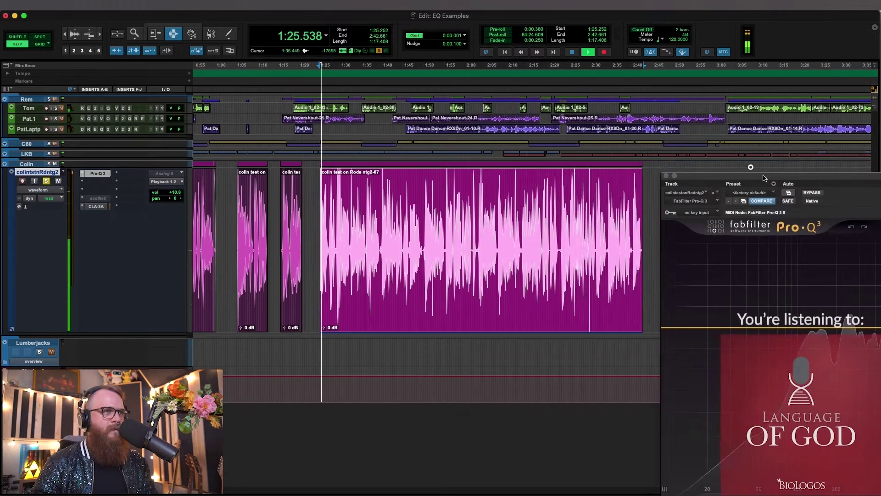
drag(750, 169, 368, 65)
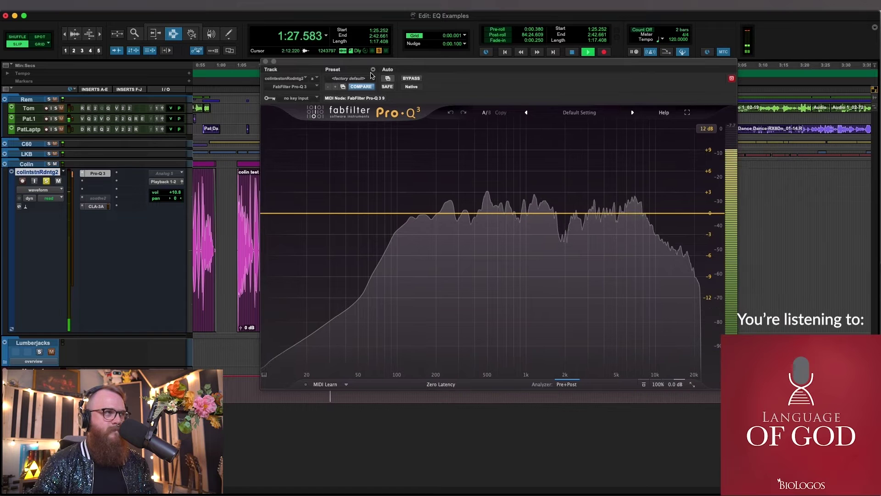
Step: Lower the voice track volume to +9.7 dB against the Master WLM meter (about -15 LUFS), then reopen Pro-Q 3
click(96, 404)
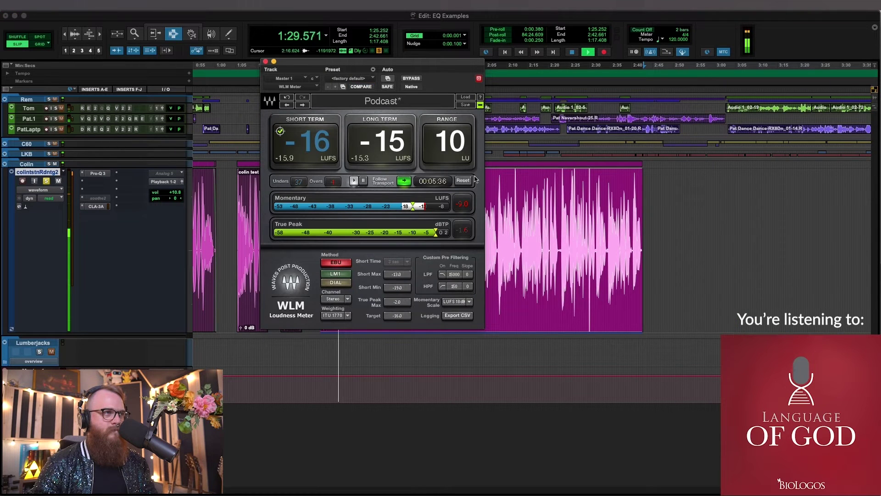
click(177, 195)
drag(178, 194, 178, 203)
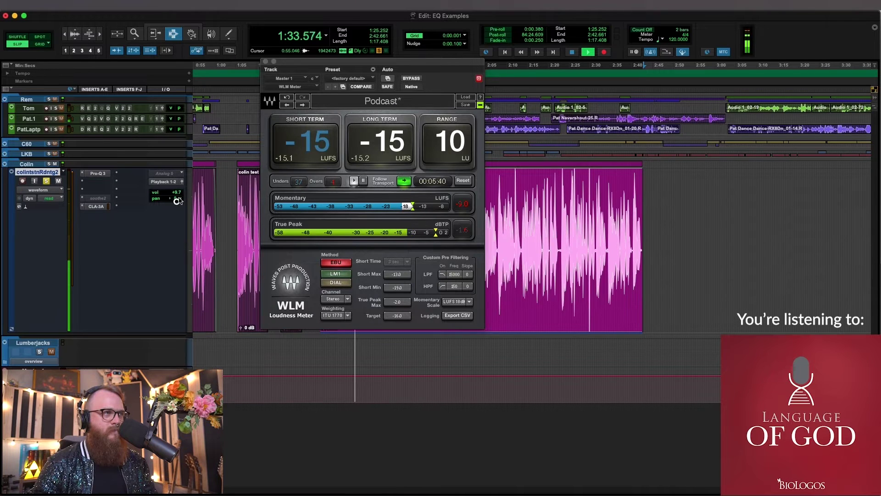
click(265, 61)
click(97, 173)
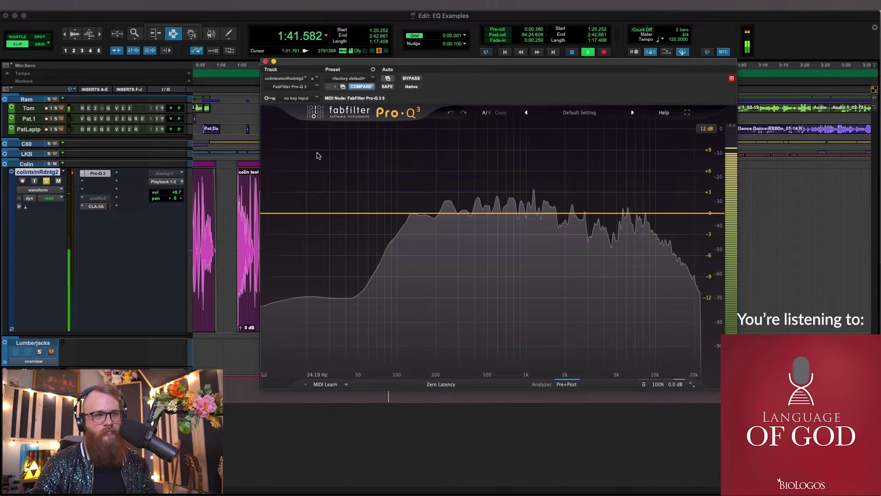
Step: Add a narrow Pro-Q 3 bell band at 762.79 Hz, Q 10.67, and play the voice to sweep it
key(space)
drag(514, 74, 511, 123)
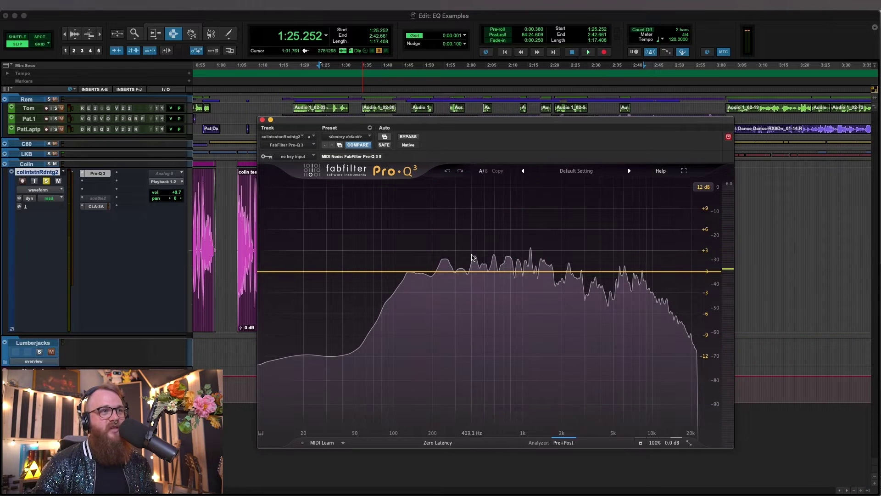
drag(500, 125, 502, 125)
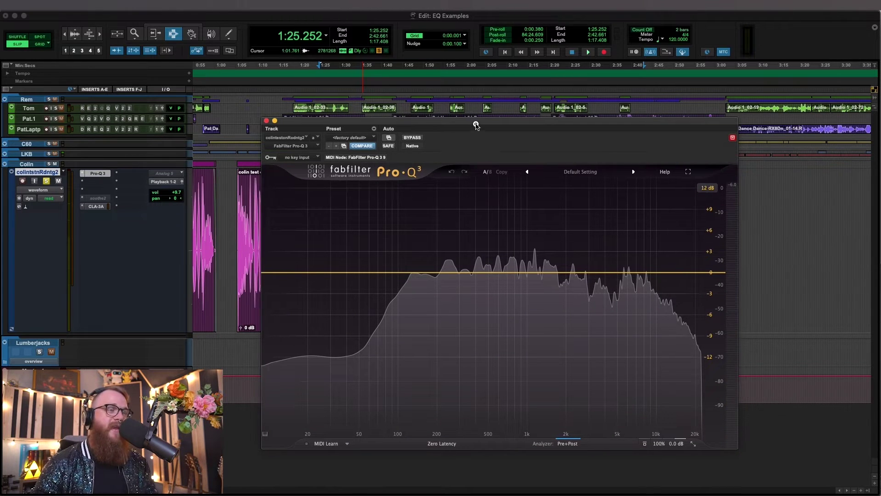
drag(475, 128, 477, 131)
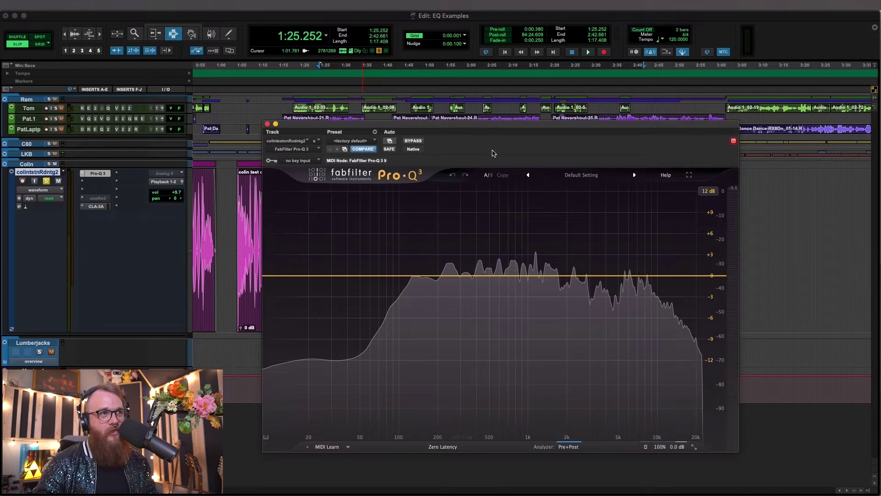
drag(506, 276, 526, 243)
key(space)
key(space)
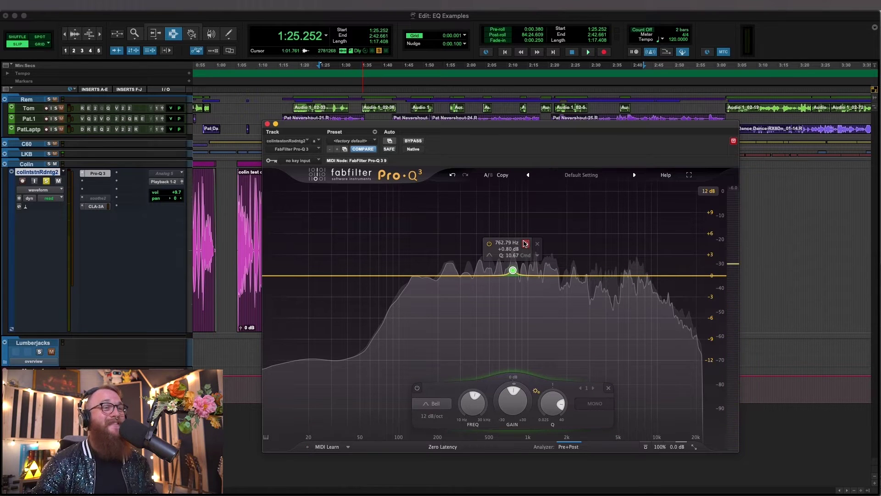
Step: Delete the sweep band, freeze the spectrum, and add a fresh bell band on the 769 Hz peak
key(Delete)
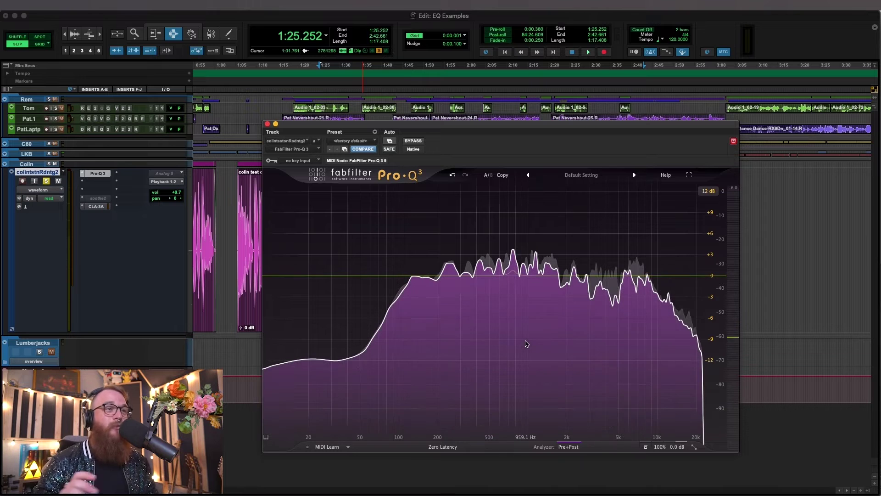
drag(526, 344, 526, 343)
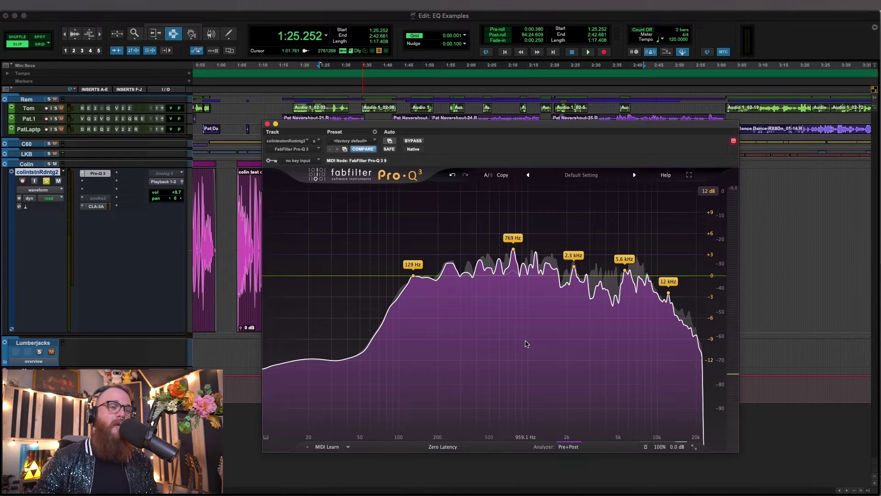
click(515, 274)
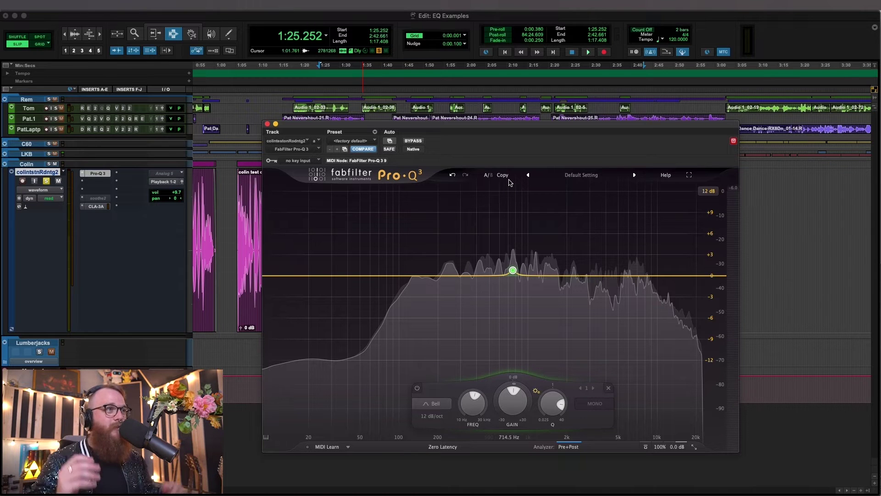
Step: Turn the roughly 763 Hz bell band into a narrow cut of about -6 dB
drag(524, 127, 526, 122)
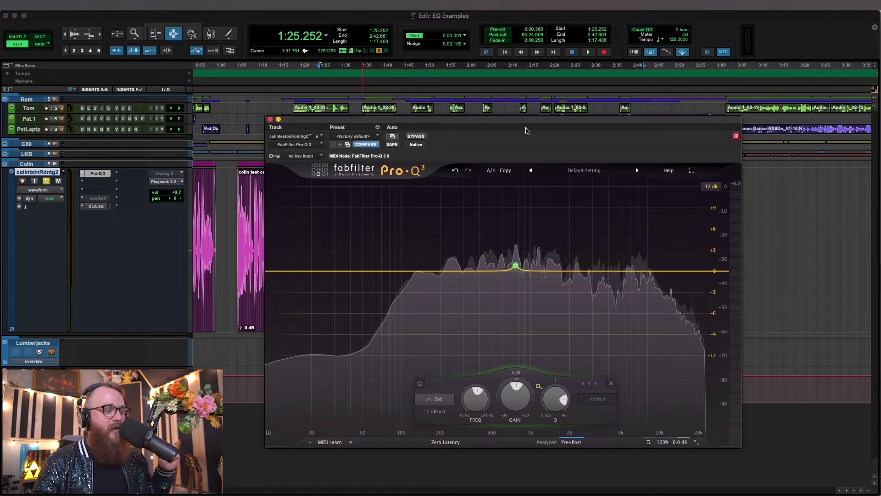
mouse_move(500, 277)
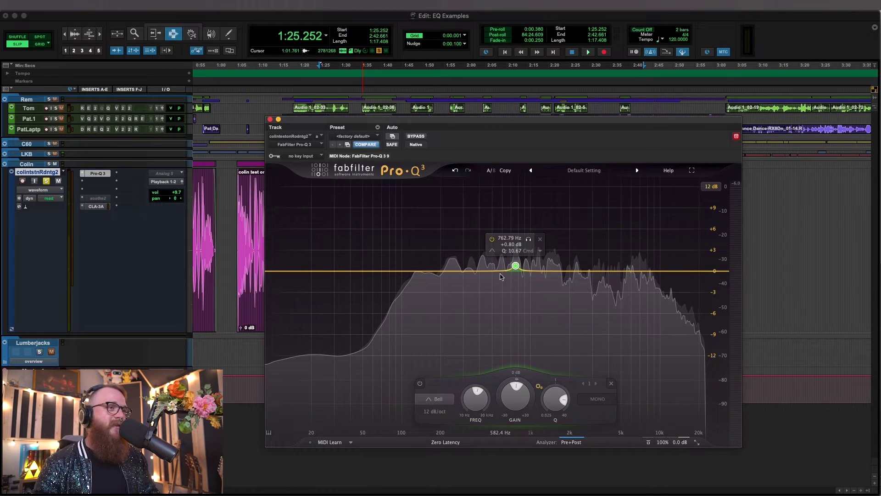
drag(516, 270, 515, 263)
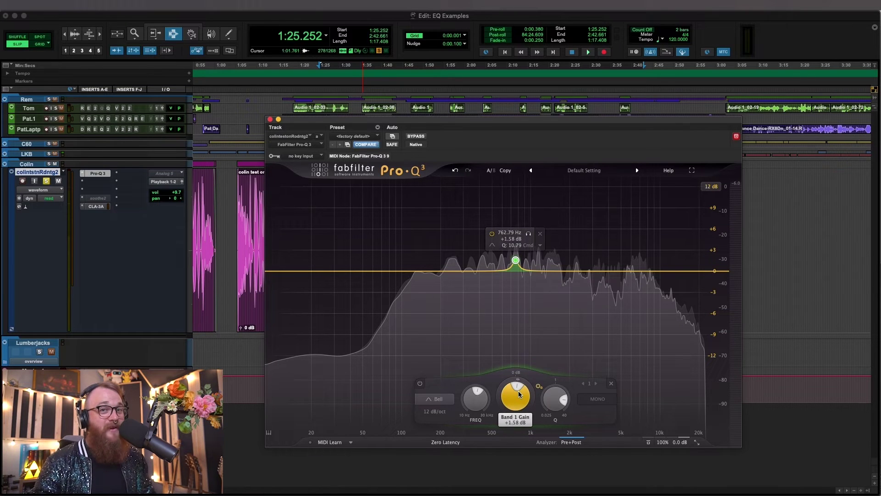
mouse_move(519, 394)
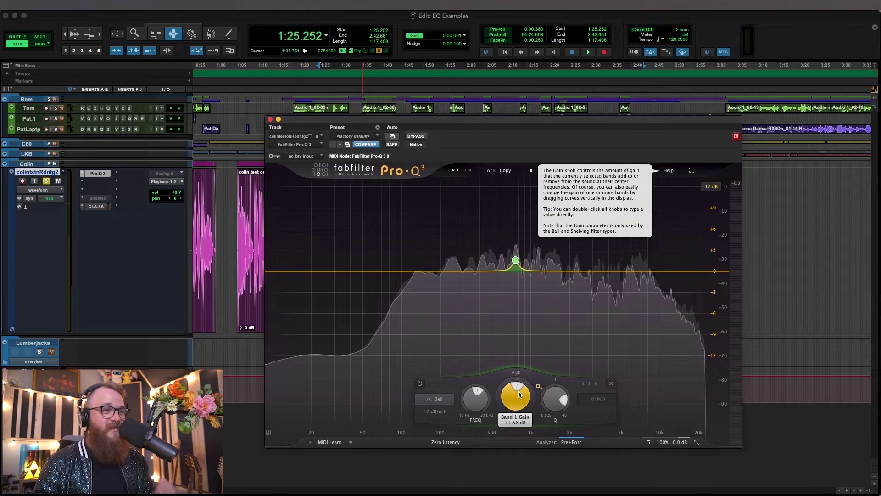
drag(519, 389, 510, 387)
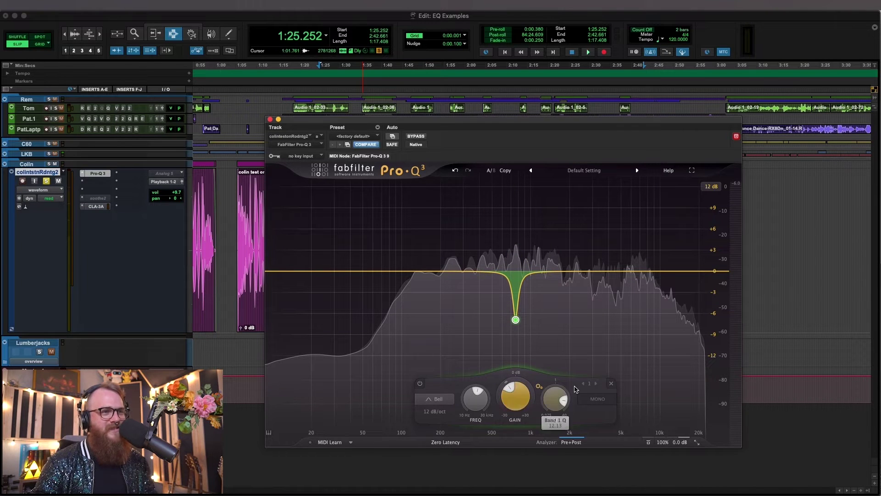
Step: Play the voice and compare the 762.79 Hz, -6.90 dB, Q 12.13 notch bypassed and active
mouse_move(527, 322)
key(space)
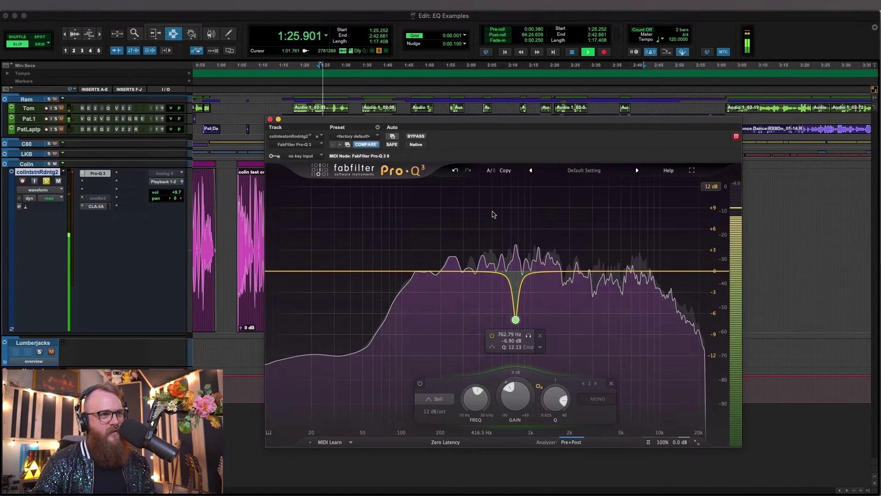
mouse_move(680, 445)
key(space)
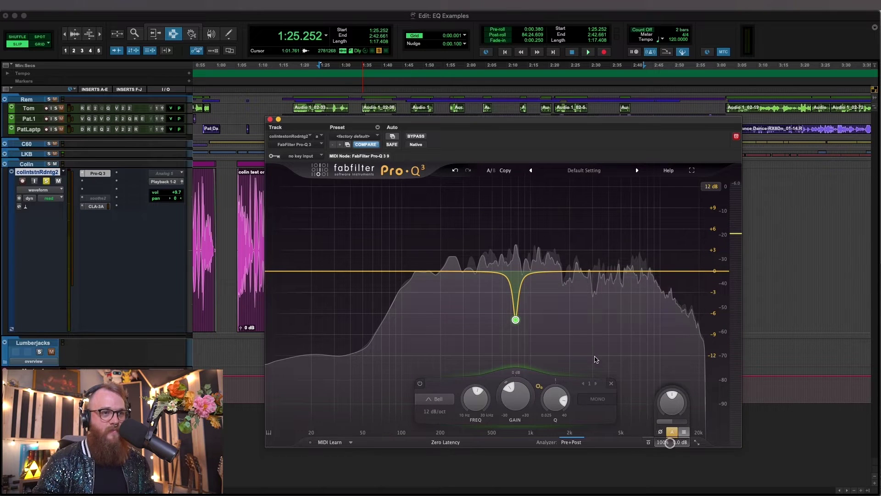
key(space)
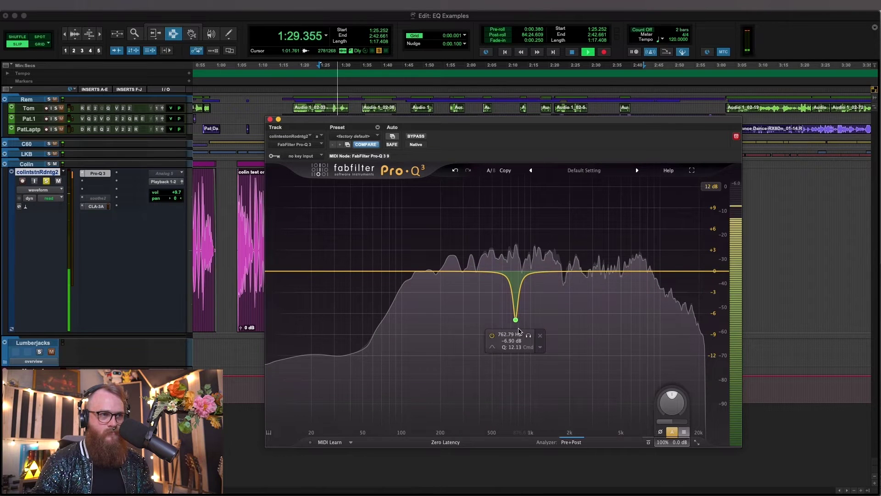
click(491, 335)
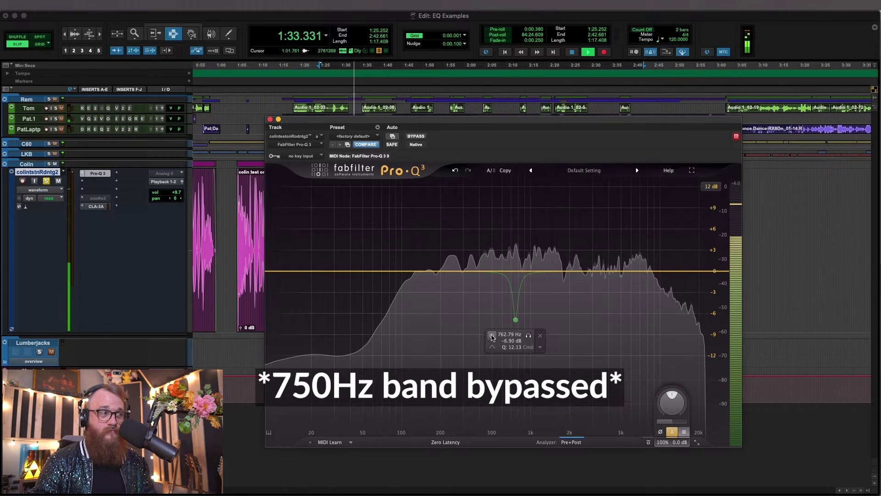
click(491, 336)
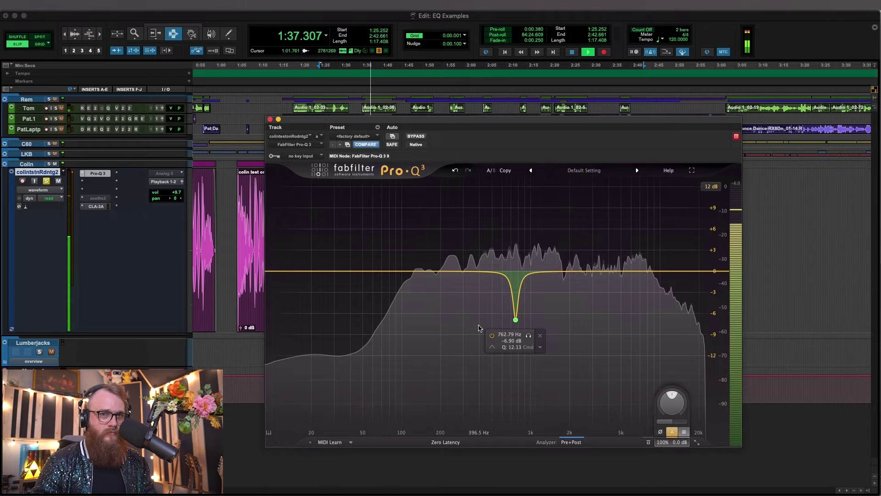
Step: Add a low-cut at 71.77 Hz and a high-cut pulled down to about 17.8 kHz
drag(285, 272, 383, 267)
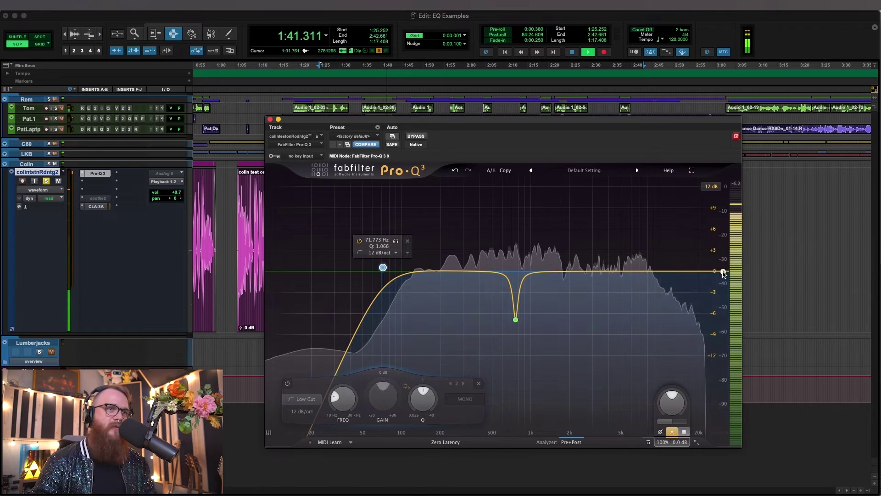
click(699, 271)
drag(699, 270, 686, 254)
Step: Solo the 762.79 Hz notch band to hear it alone, then deselect it
mouse_move(518, 336)
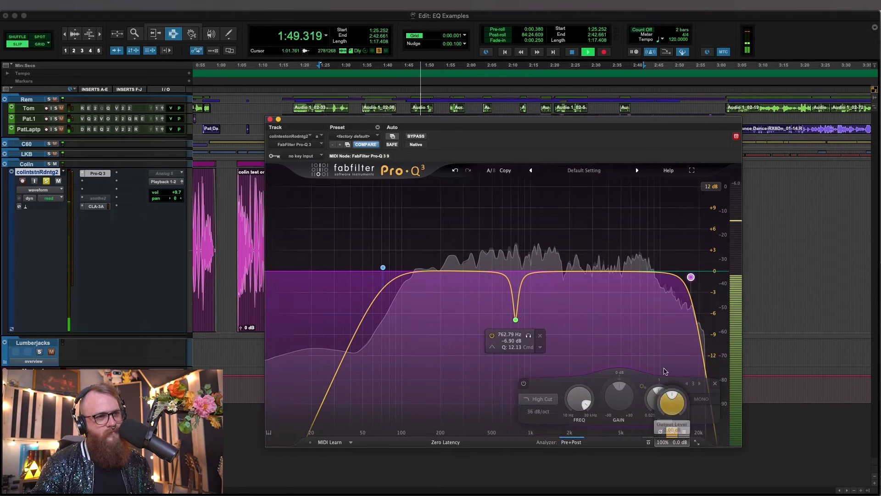
click(576, 298)
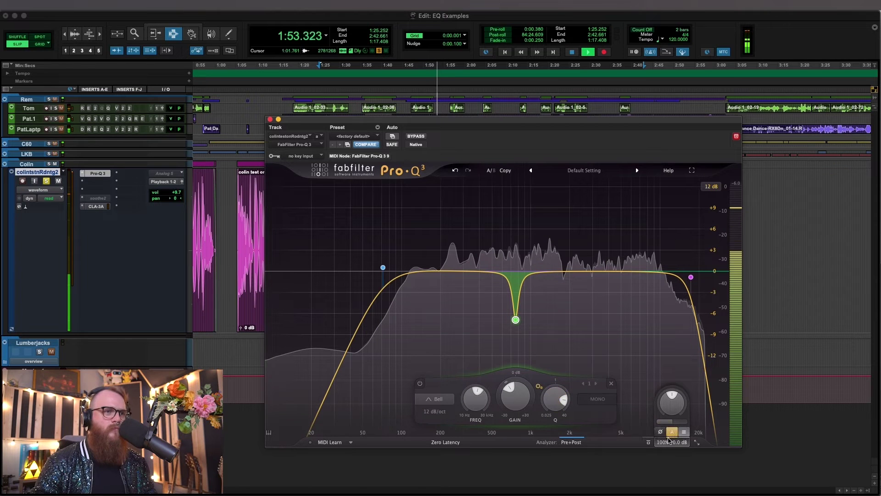
click(527, 336)
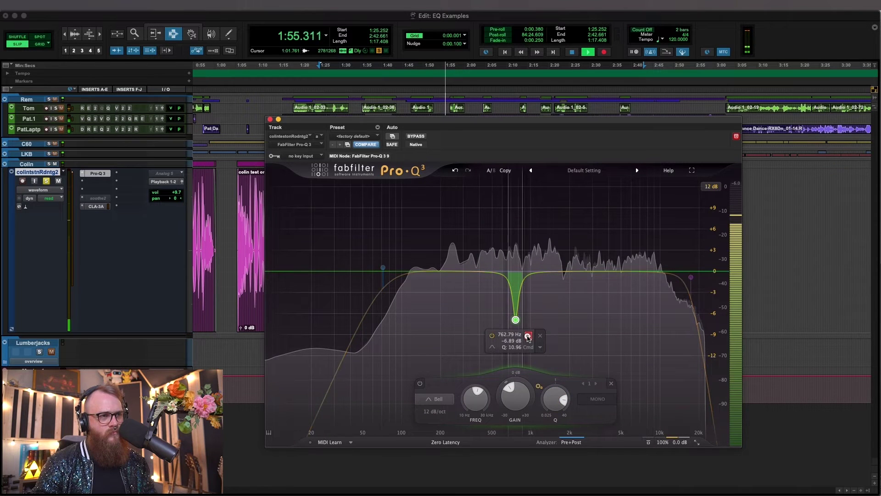
click(445, 320)
Step: Stop playback and move Pro-Q 3 up-left to read spectrum peaks at 129 Hz through 7.7 kHz
mouse_move(482, 290)
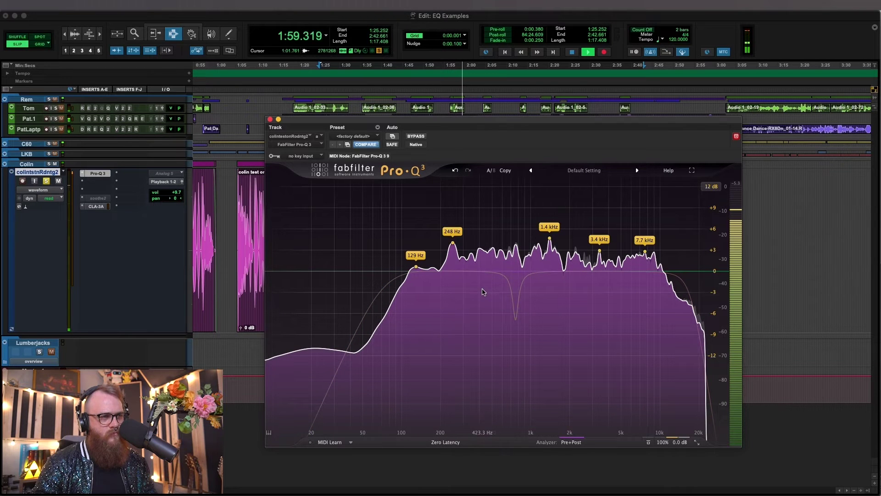
key(space)
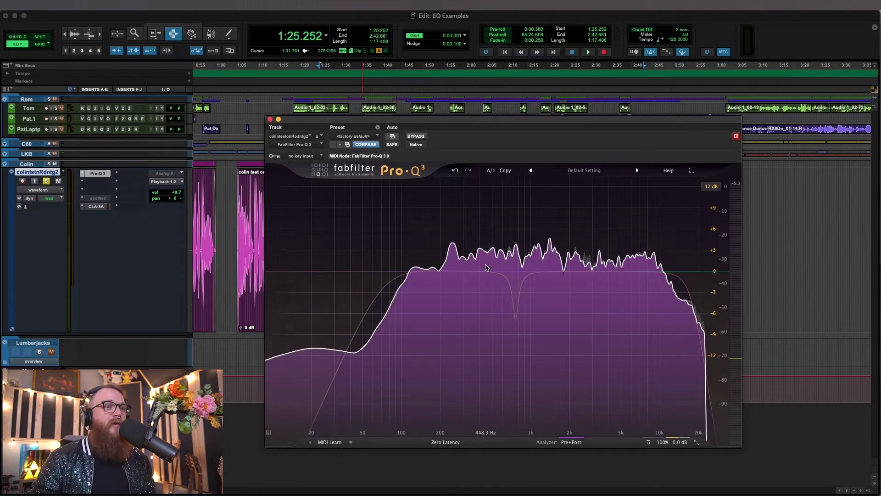
drag(468, 121, 451, 106)
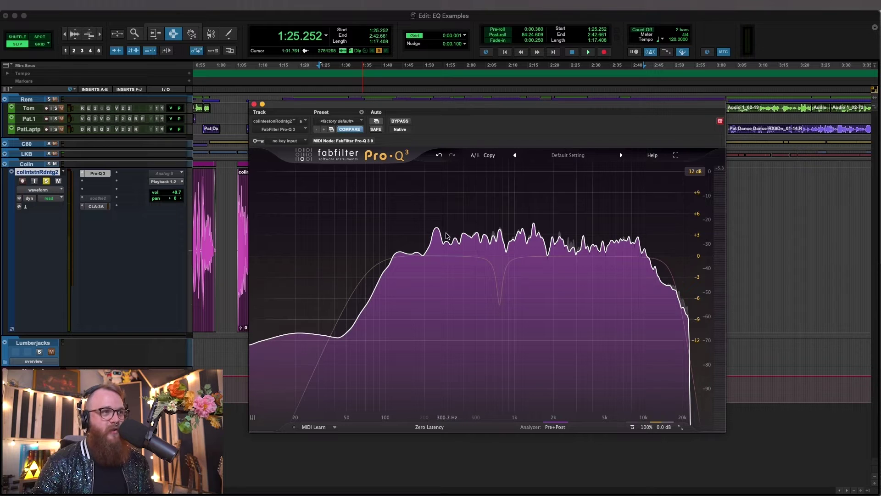
mouse_move(438, 231)
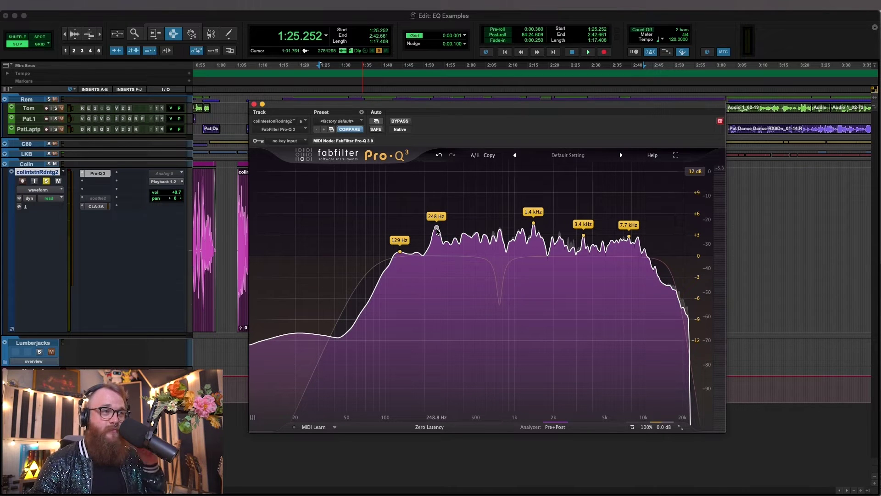
Step: Create a bell cut on the 248 Hz peak and audition it soloed during playback
drag(437, 230, 437, 246)
mouse_move(436, 295)
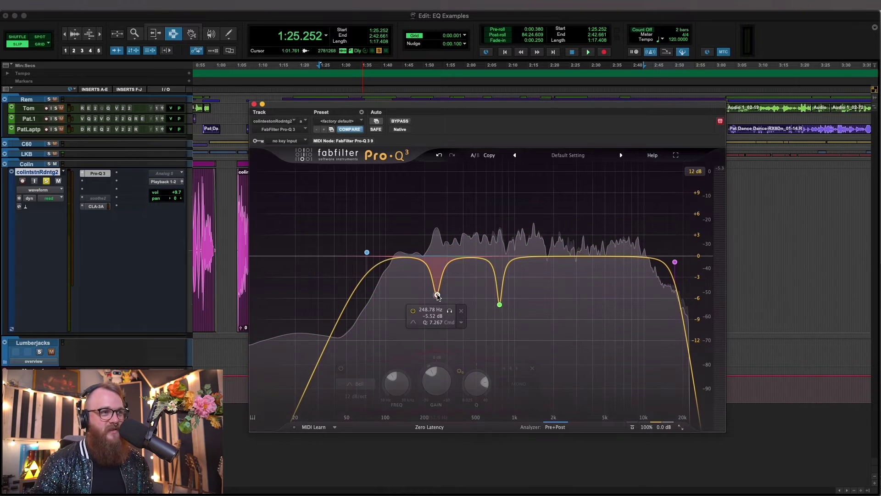
click(449, 312)
key(space)
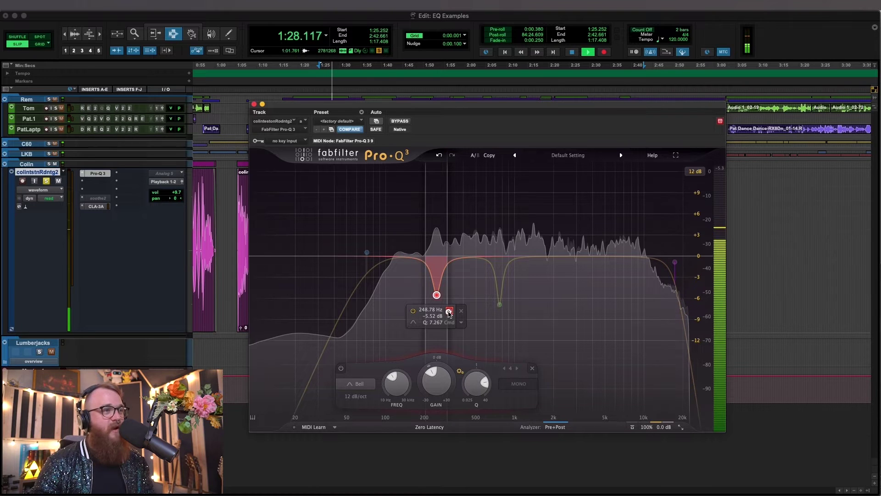
click(449, 312)
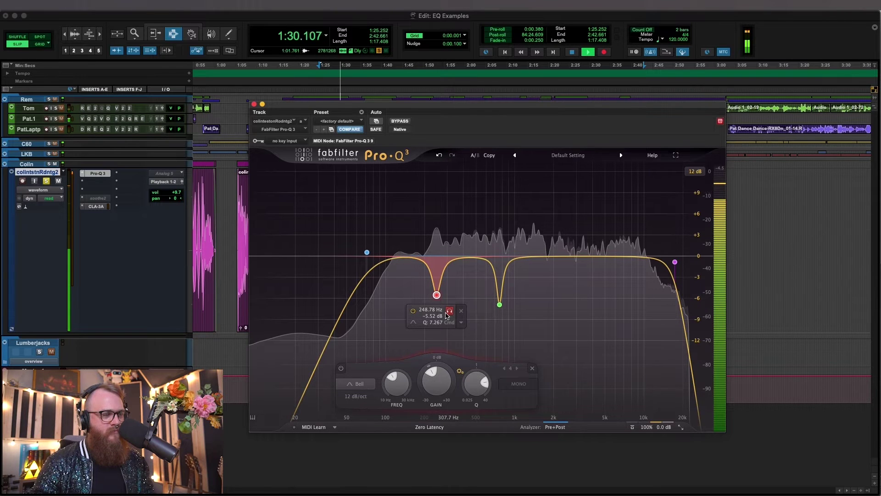
Step: Compare the 248.78 Hz cut on and off, then make it shallower and resume playback
click(413, 311)
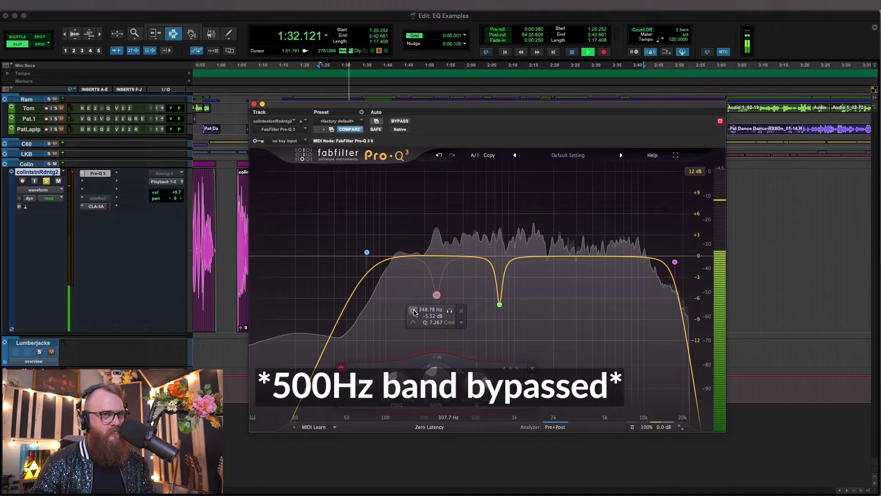
click(414, 311)
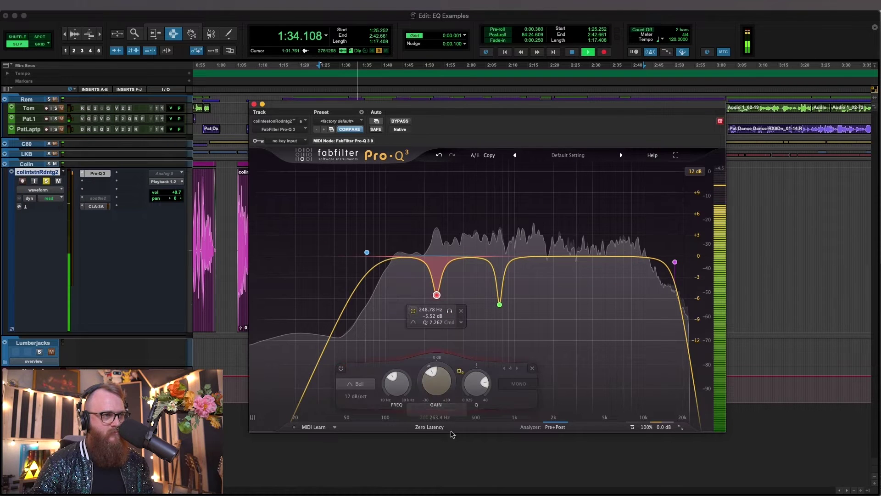
key(space)
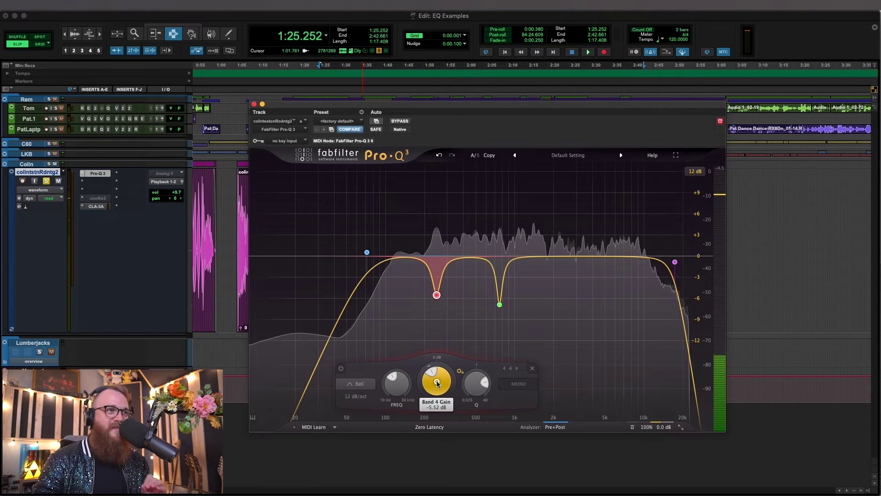
drag(439, 382, 444, 364)
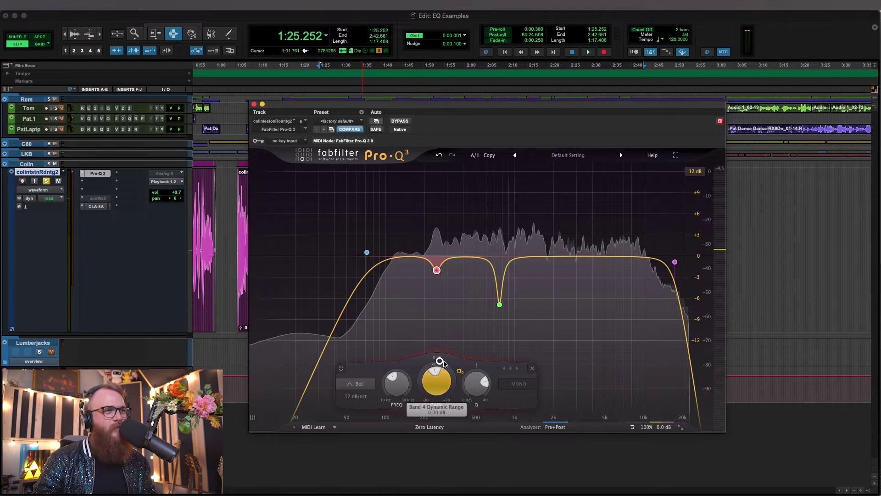
key(space)
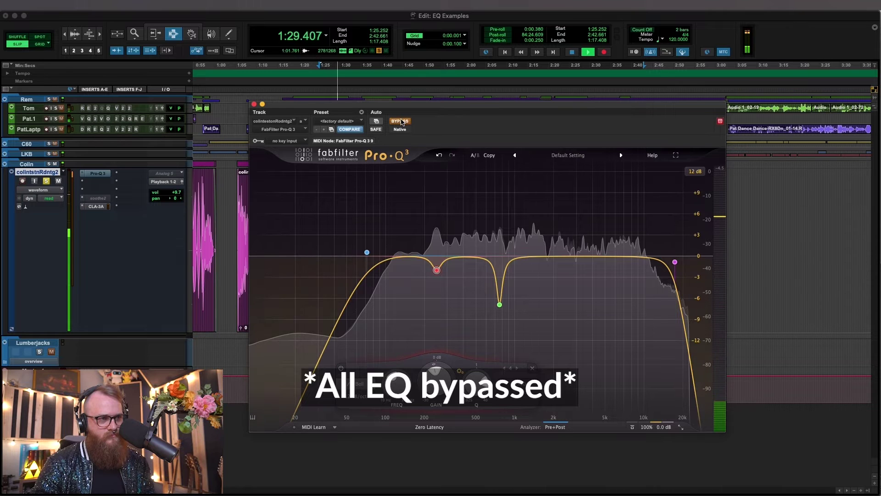
Step: Re-enable the EQ and add a broad cut around 475 Hz, comparing it on and off
click(400, 121)
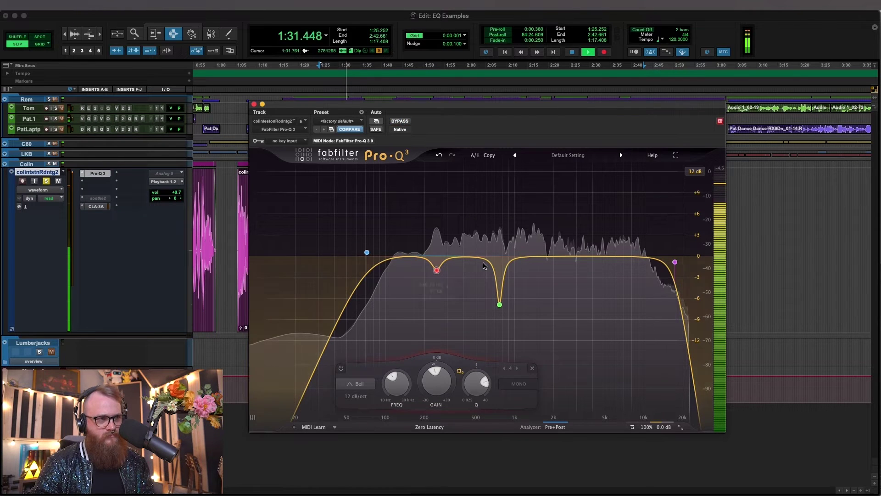
mouse_move(483, 265)
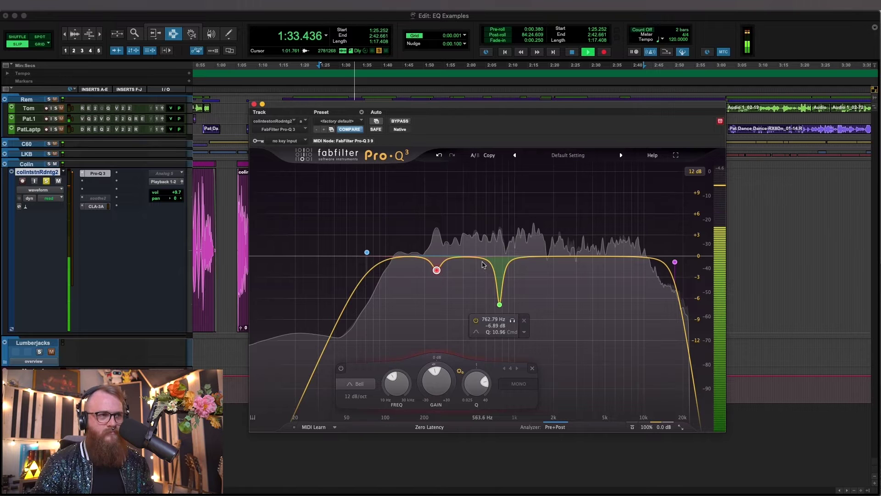
drag(452, 258, 475, 282)
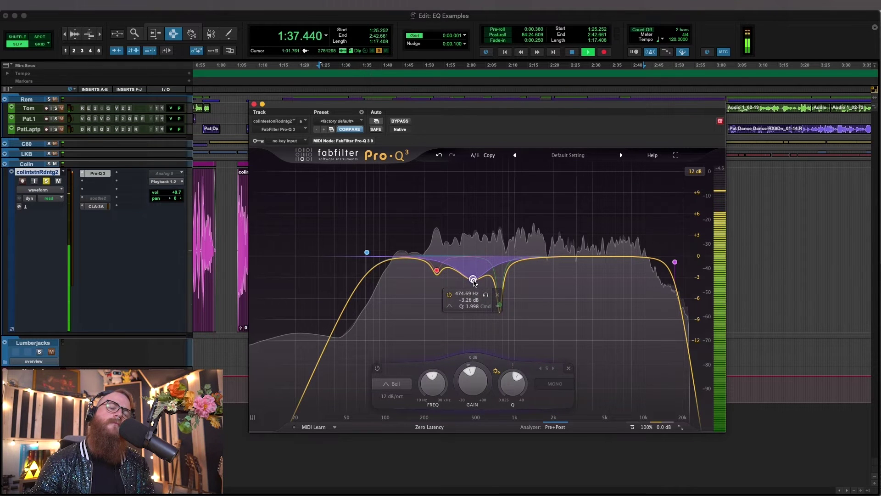
click(449, 295)
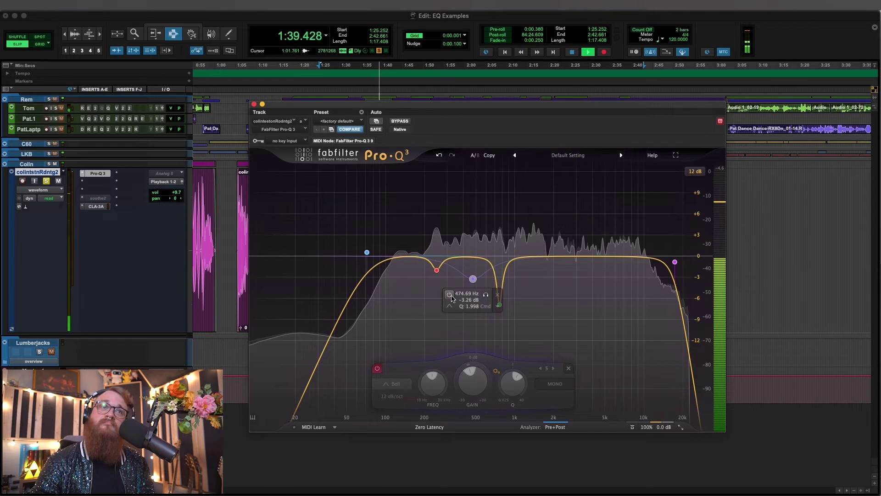
click(449, 295)
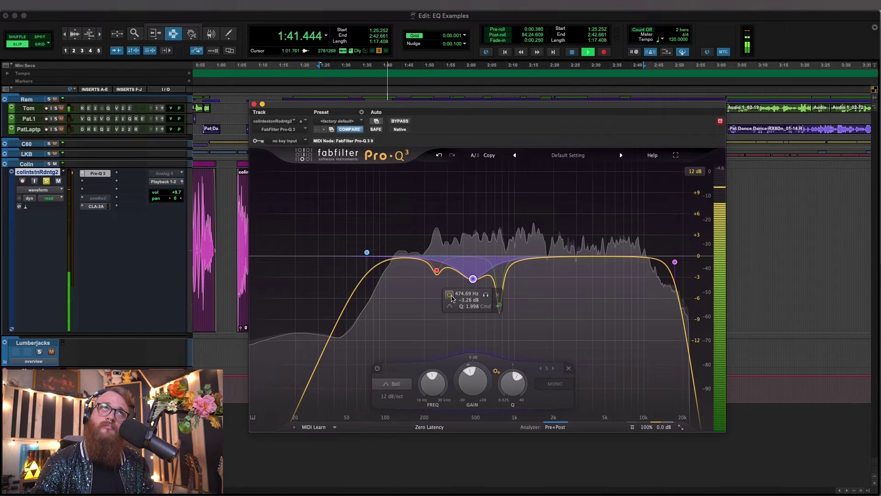
Step: Select the 762.79 Hz notch band and compare the voice with the whole EQ bypassed and active
click(499, 305)
mouse_move(537, 382)
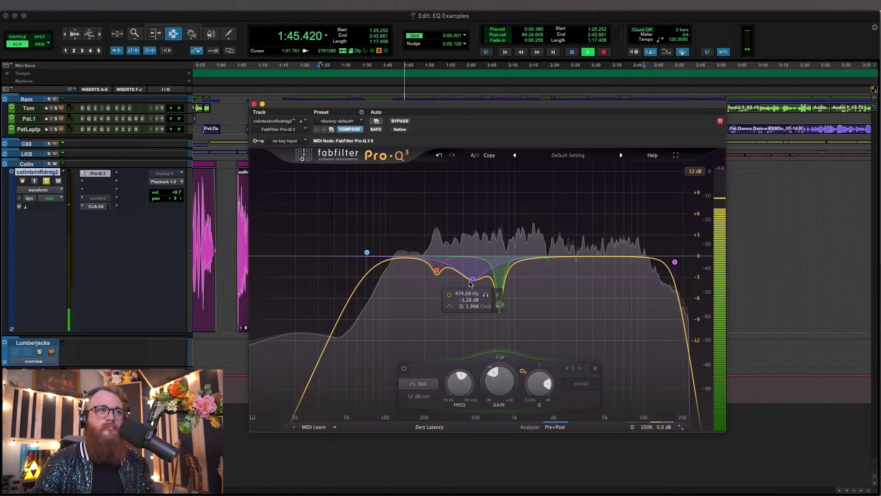
mouse_move(436, 274)
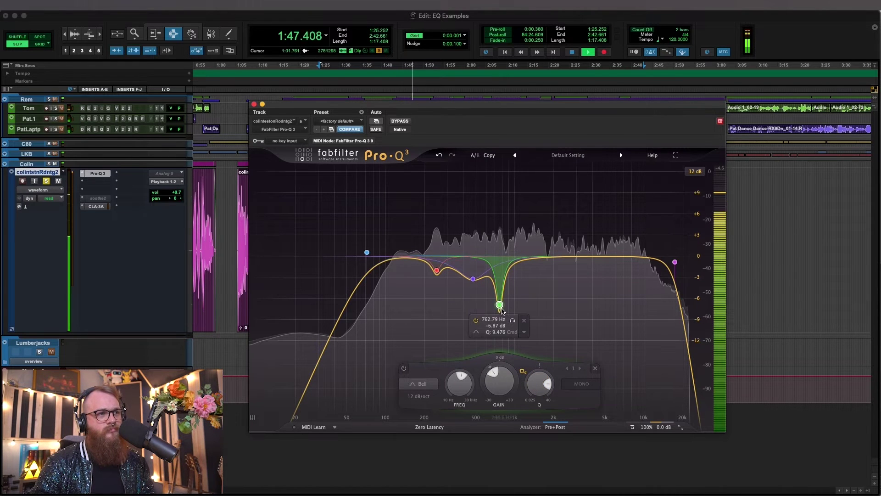
mouse_move(473, 279)
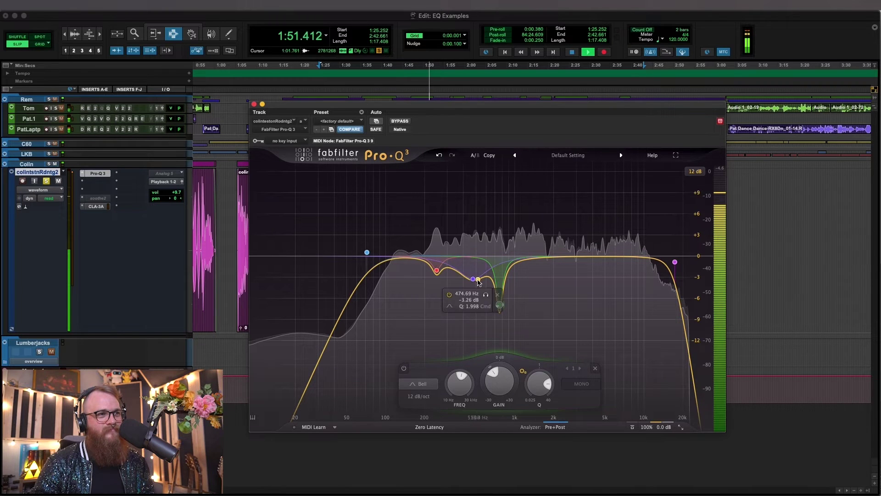
mouse_move(501, 305)
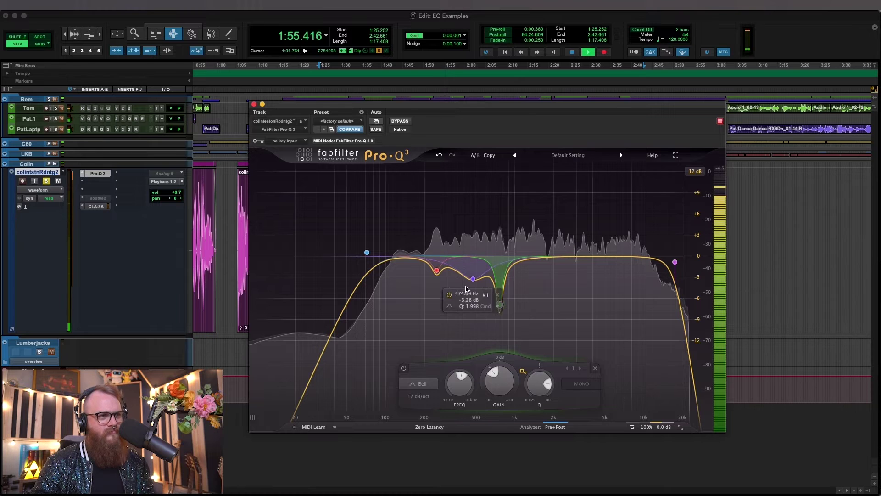
click(399, 121)
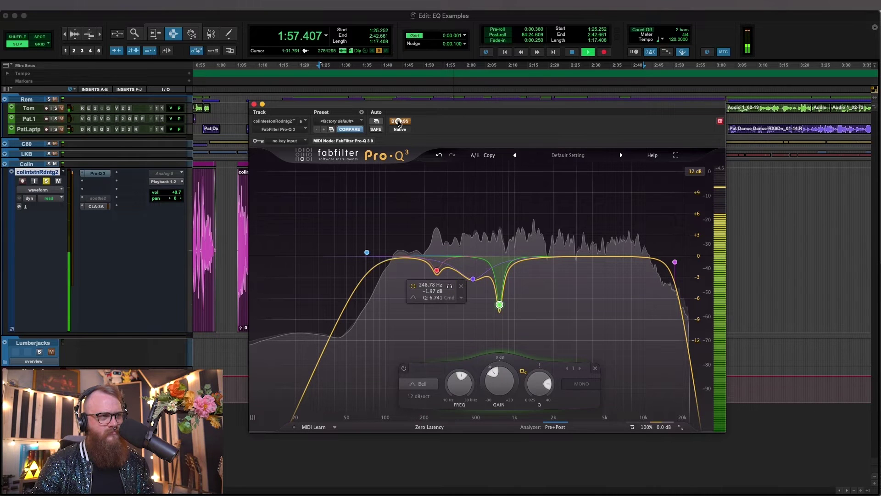
click(400, 121)
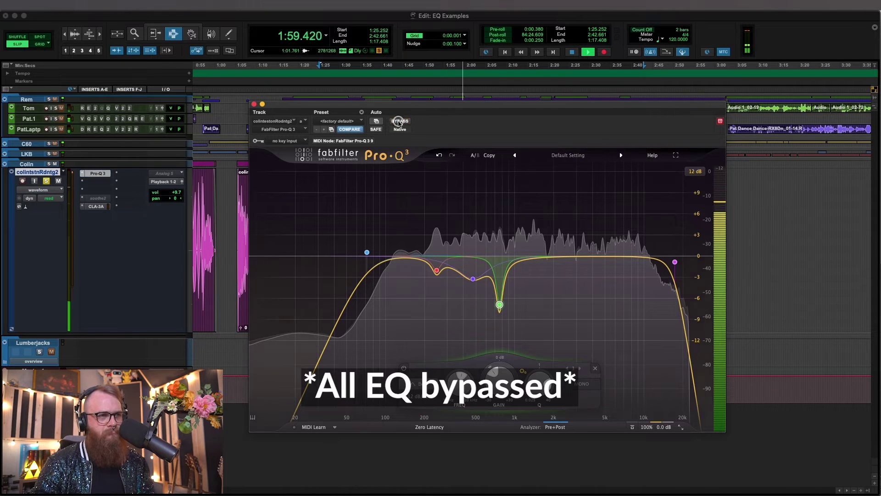
key(space)
mouse_move(423, 251)
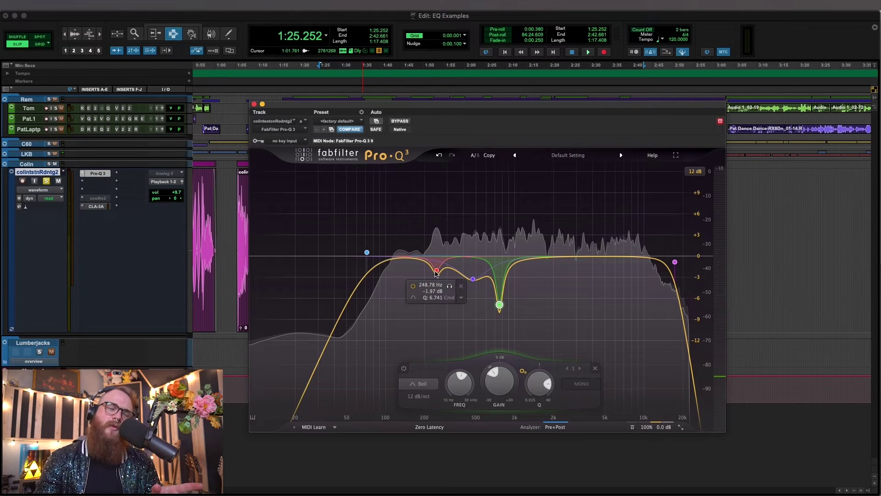
mouse_move(473, 280)
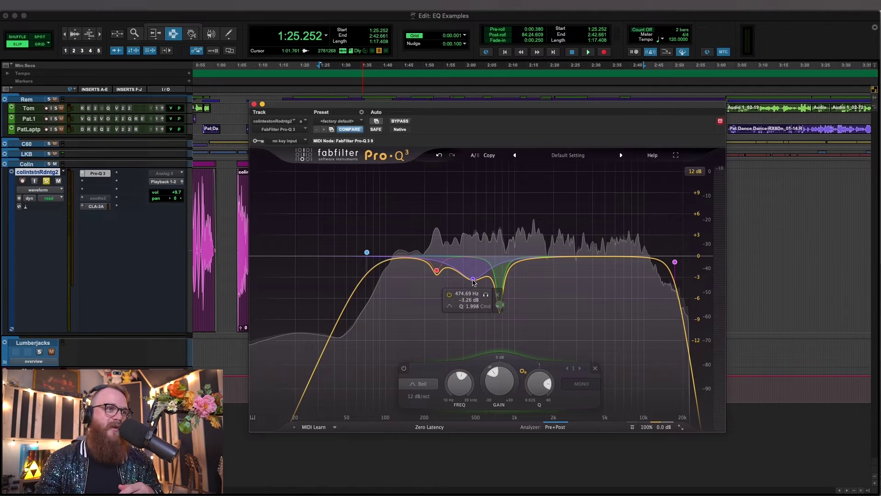
mouse_move(492, 305)
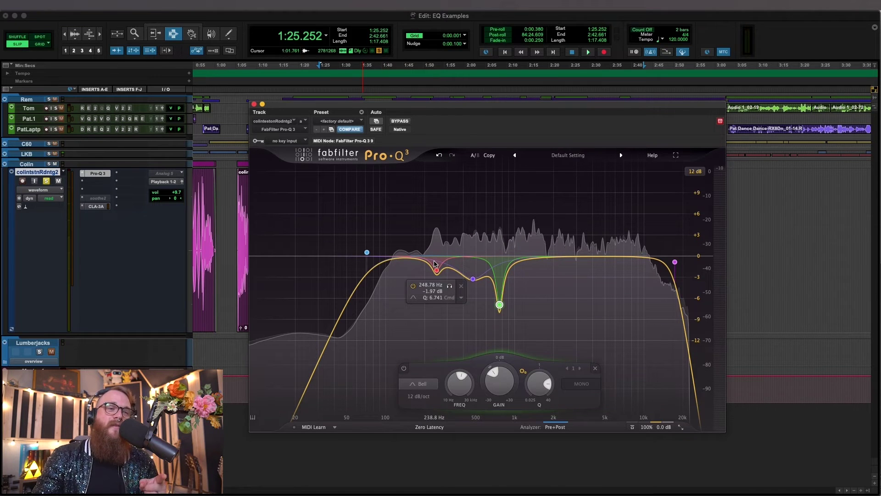
Step: Audition the 475 Hz band soloed and compare the voice with the EQ bypassed and active
click(474, 280)
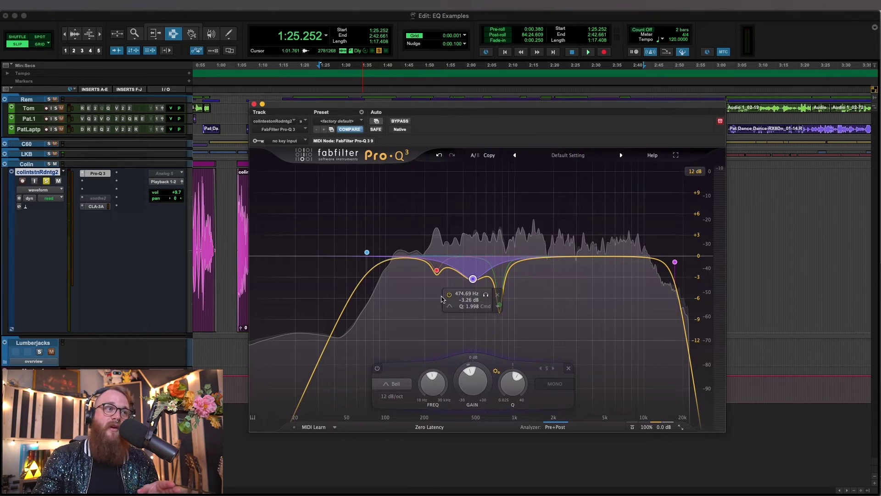
key(space)
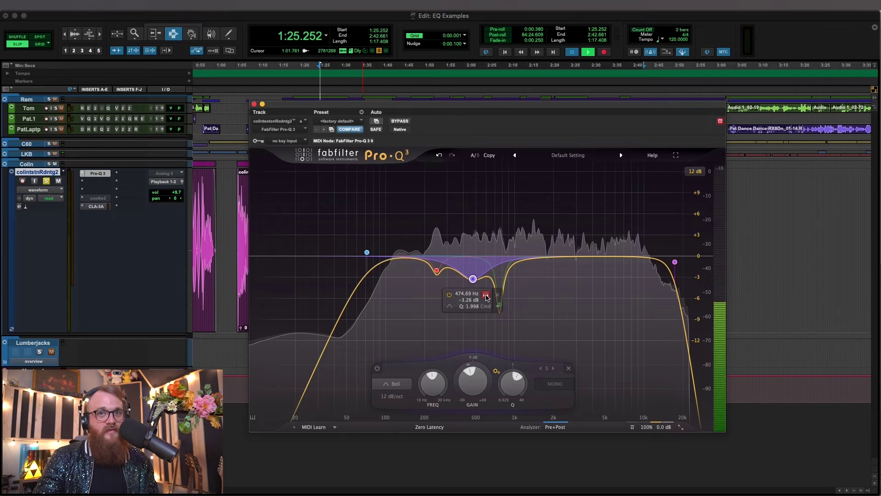
click(486, 294)
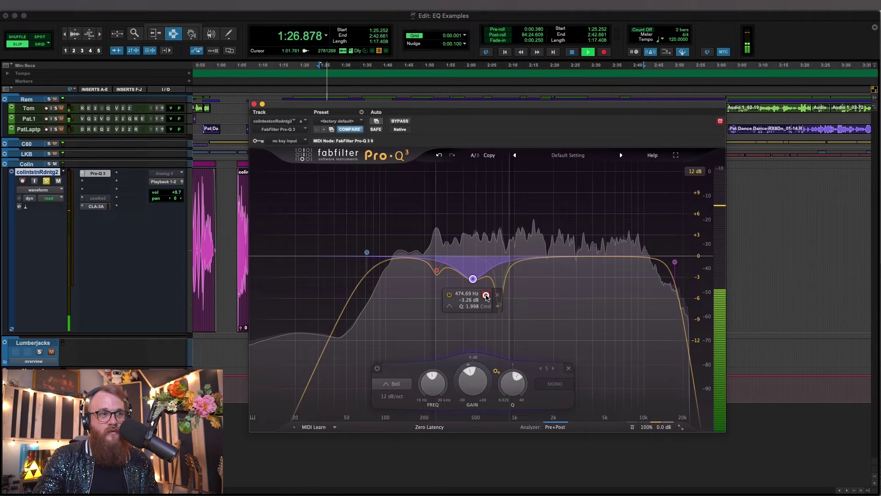
click(399, 121)
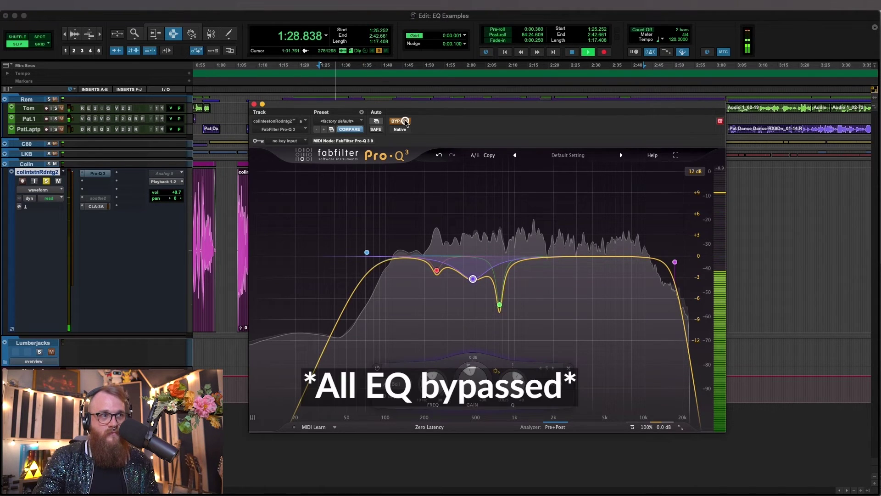
click(399, 121)
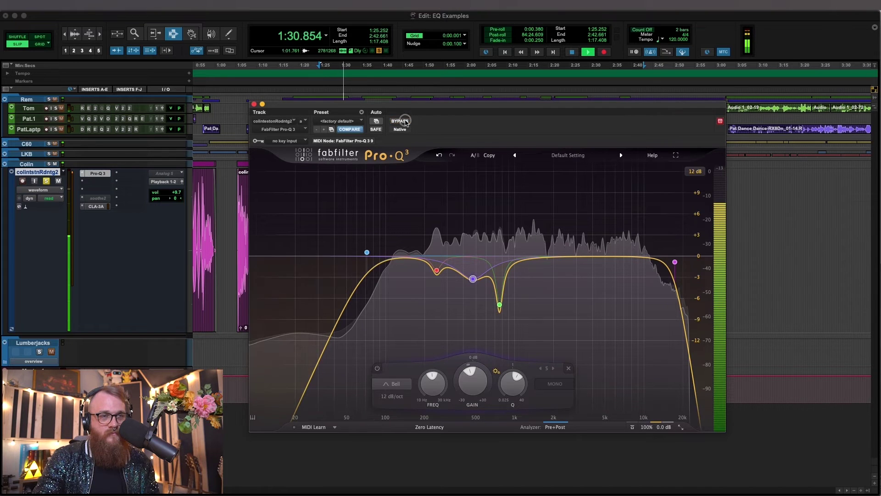
key(space)
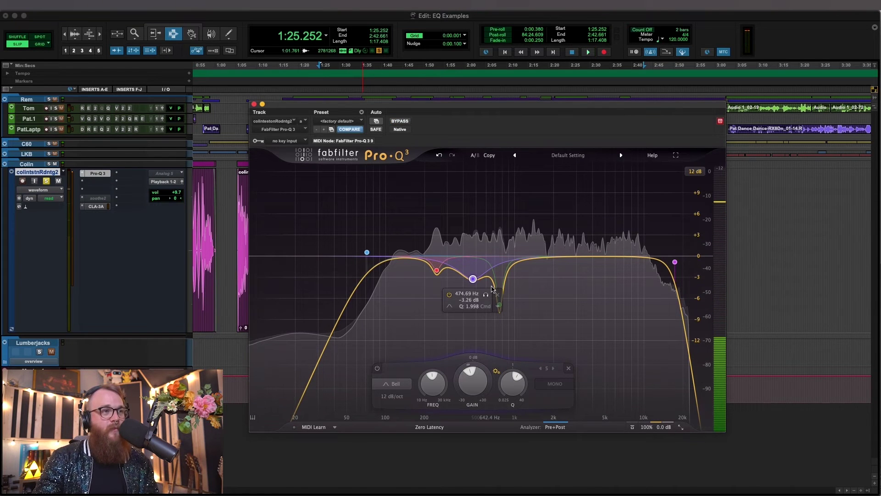
Step: Raise the low cut to about 82 Hz and ease the purple band's cut to about -2 dB near 470 Hz
drag(473, 278, 472, 274)
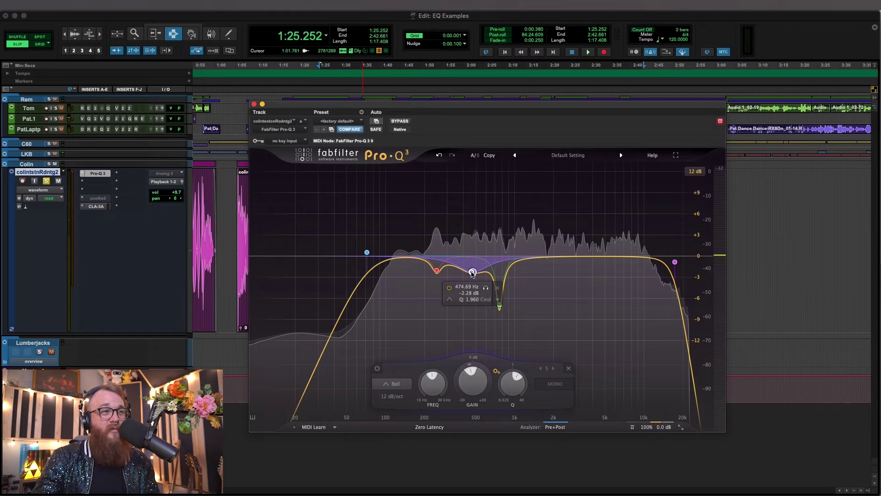
drag(366, 252, 374, 249)
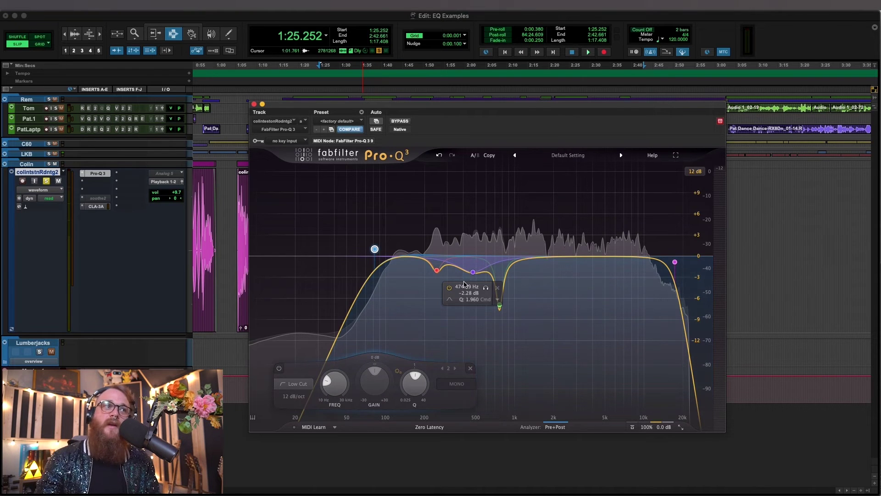
drag(472, 273, 471, 274)
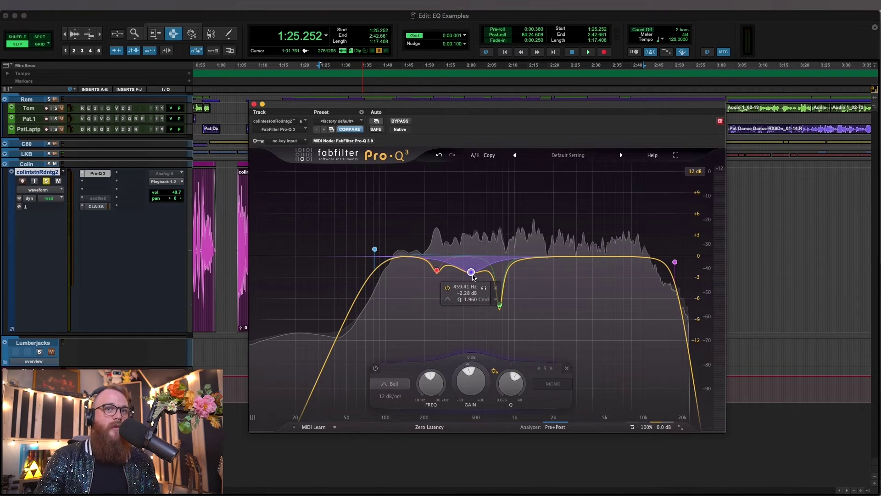
drag(471, 275, 471, 273)
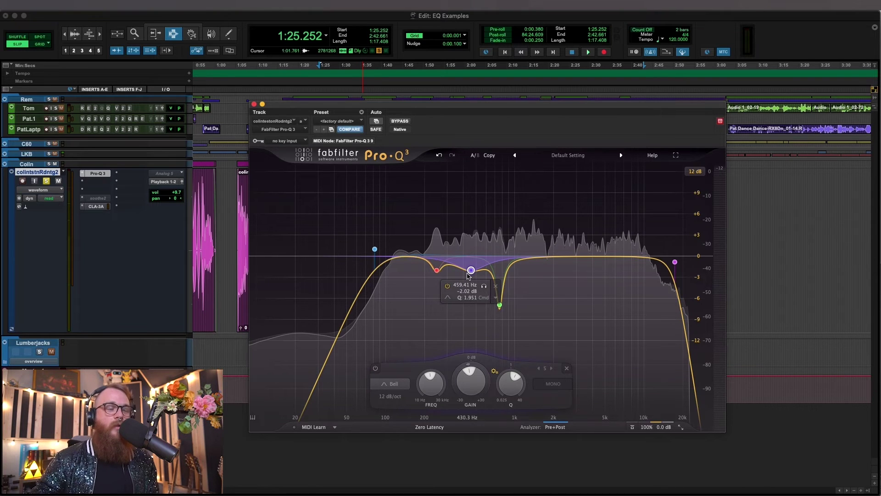
Step: Deepen the 249 Hz cut to about -2.9 dB and widen the 763 Hz notch to Q 6.889, soloing it
key(space)
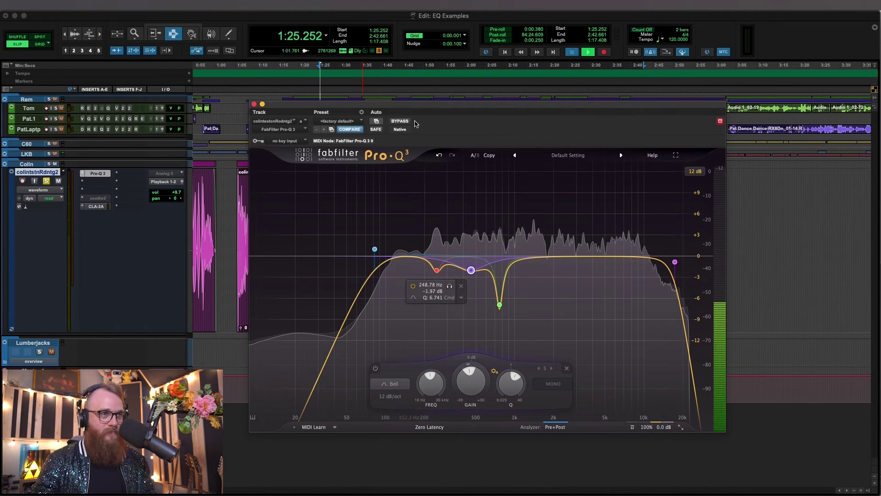
mouse_move(437, 272)
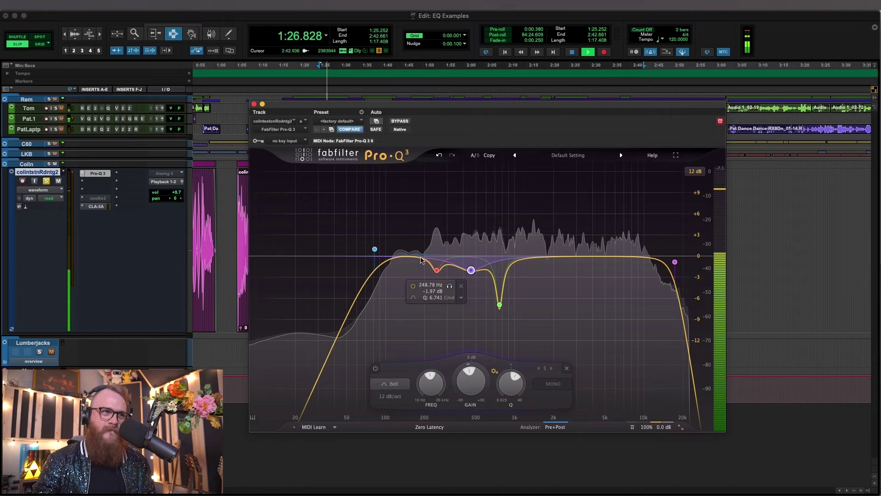
drag(436, 270, 436, 277)
click(499, 304)
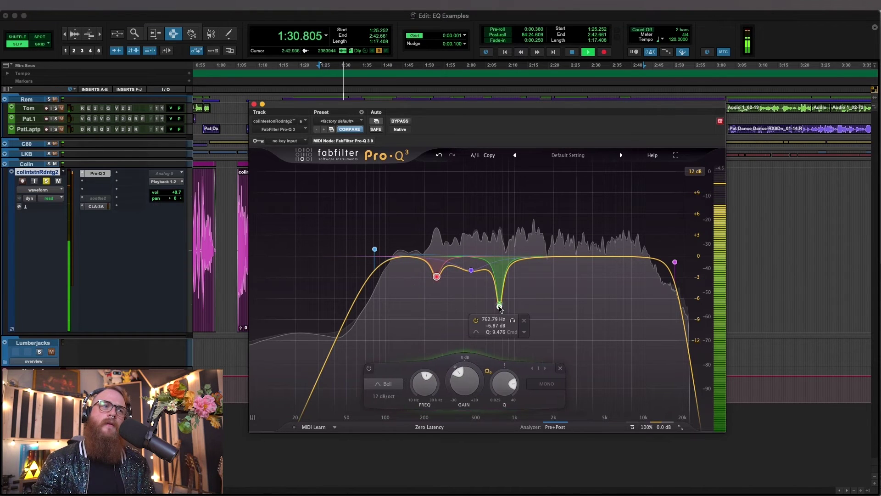
drag(532, 393, 532, 394)
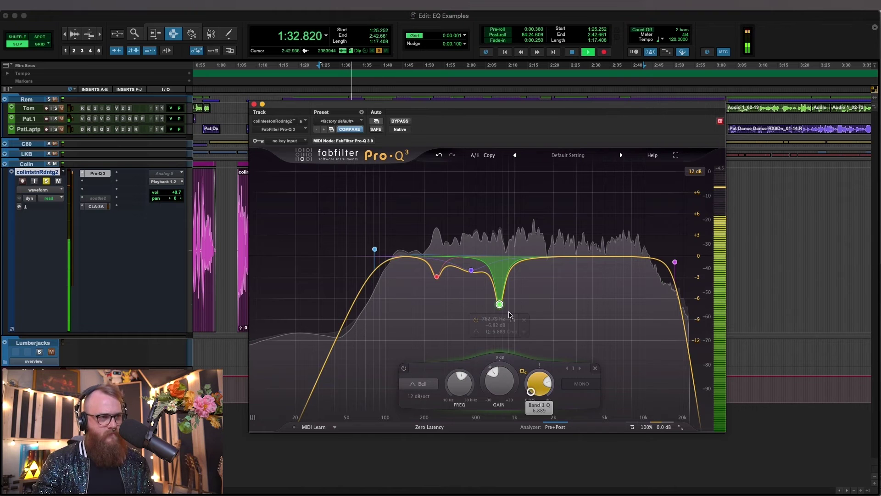
click(515, 321)
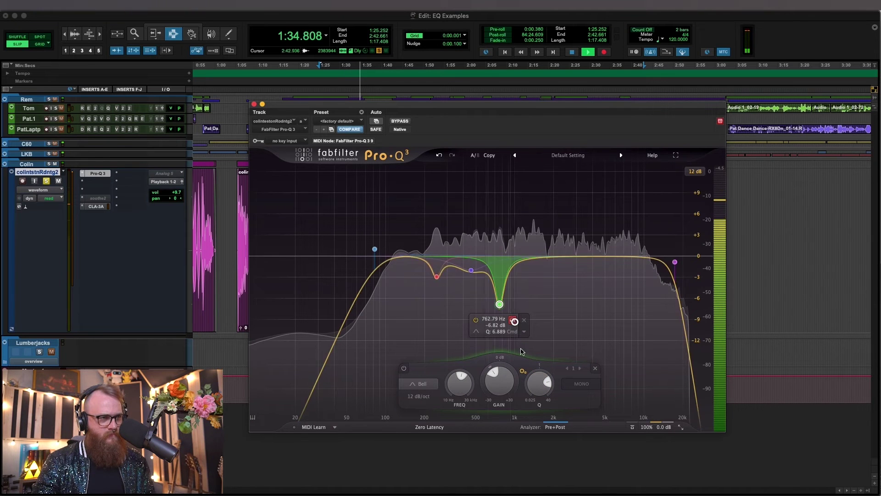
Step: Reshape the purple band to 452 Hz at -3.68 dB, then stop playback
click(471, 275)
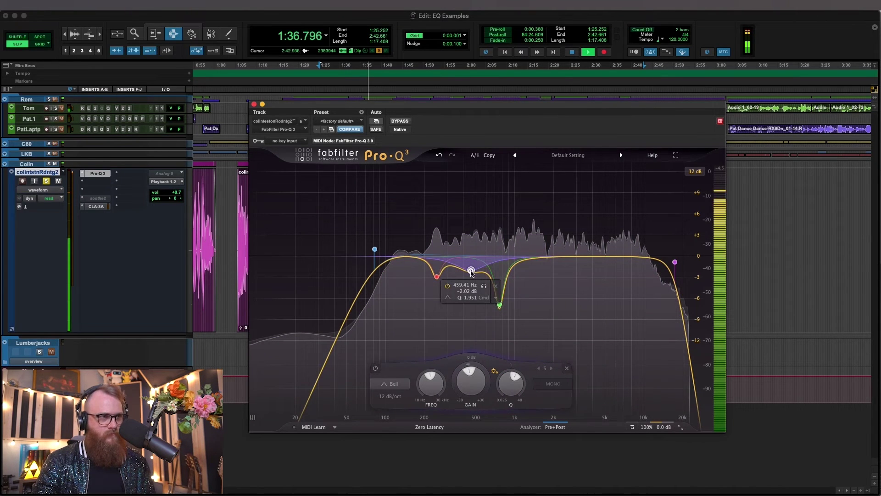
scroll(471, 274, up, 3)
drag(471, 275, 485, 294)
scroll(473, 281, down, 3)
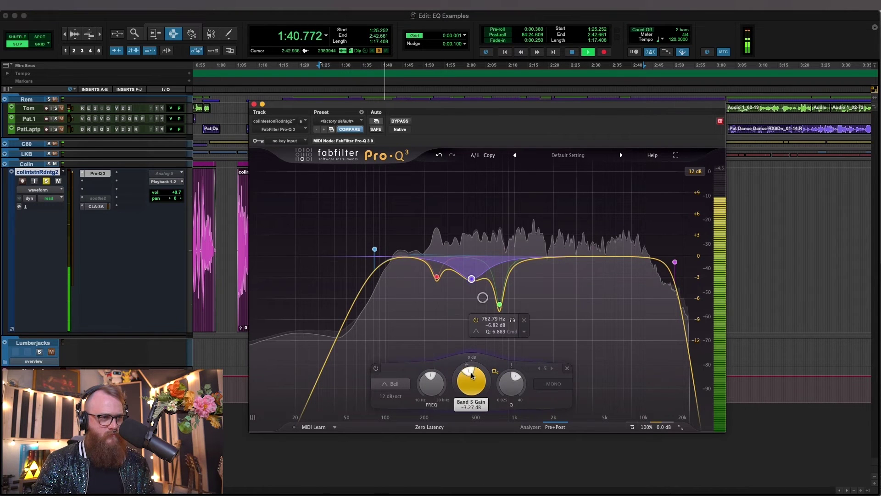
scroll(471, 376, up, 3)
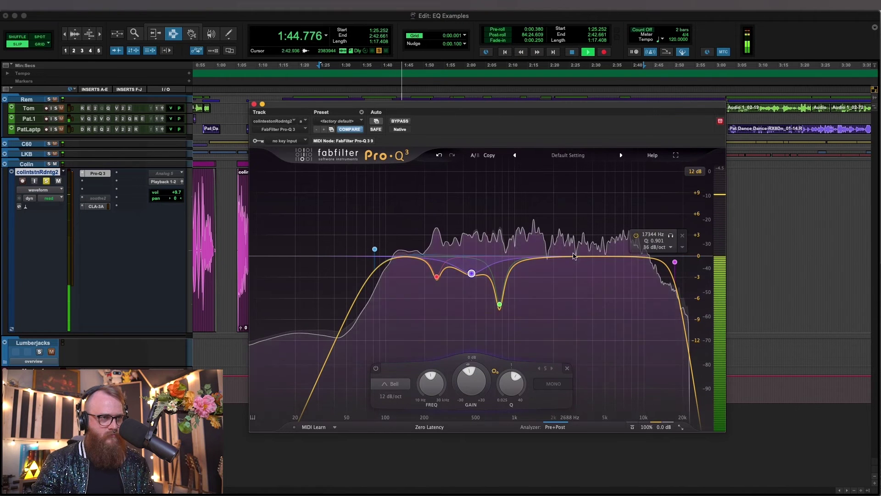
key(space)
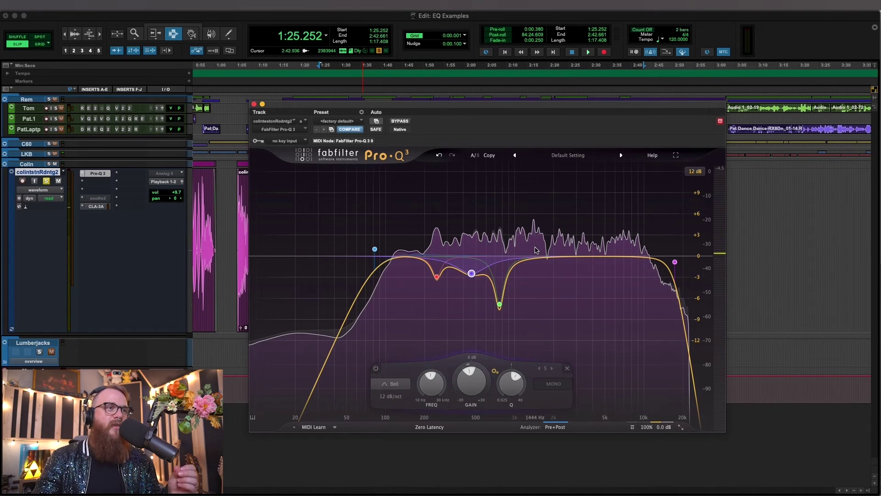
mouse_move(535, 250)
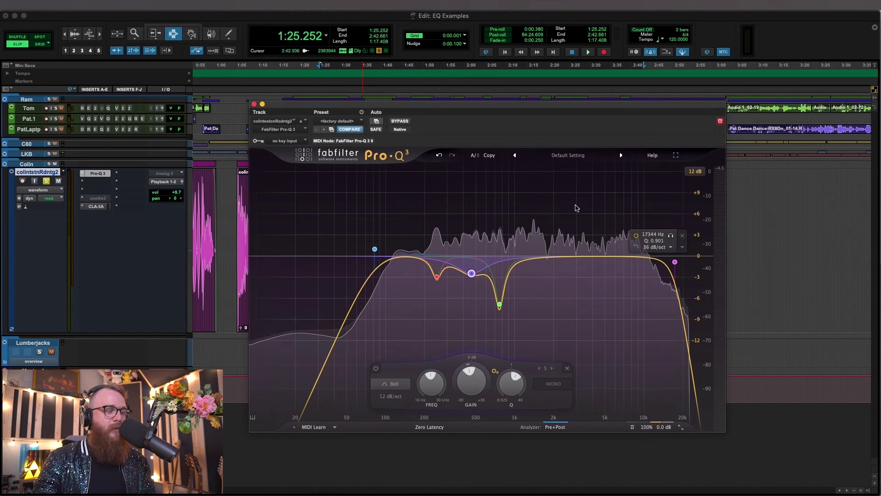
Step: Activate soothe2 on the voice track, place band 4 on the resonance and lower band 1's boost
ctrl+super+click(97, 198)
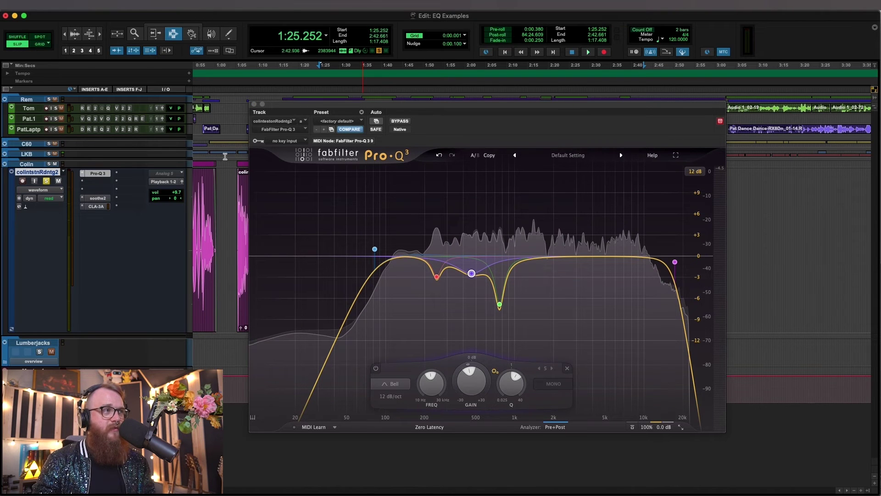
click(97, 198)
key(space)
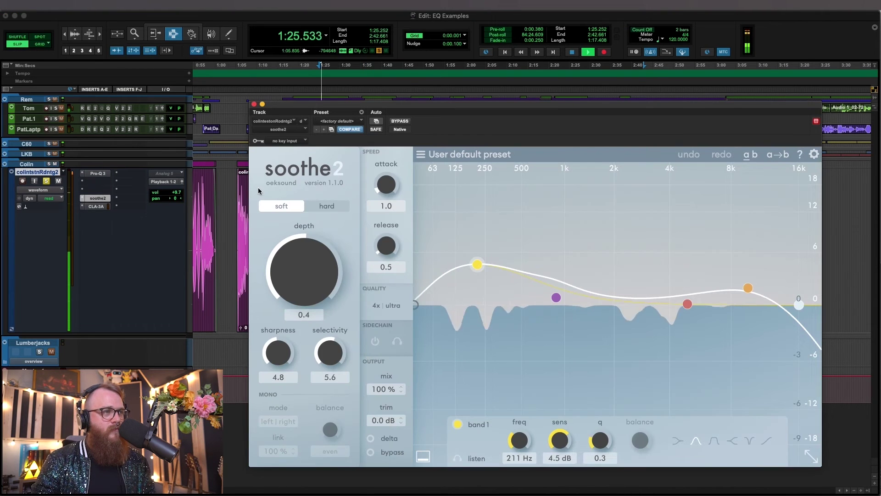
drag(556, 297, 544, 222)
drag(477, 264, 478, 289)
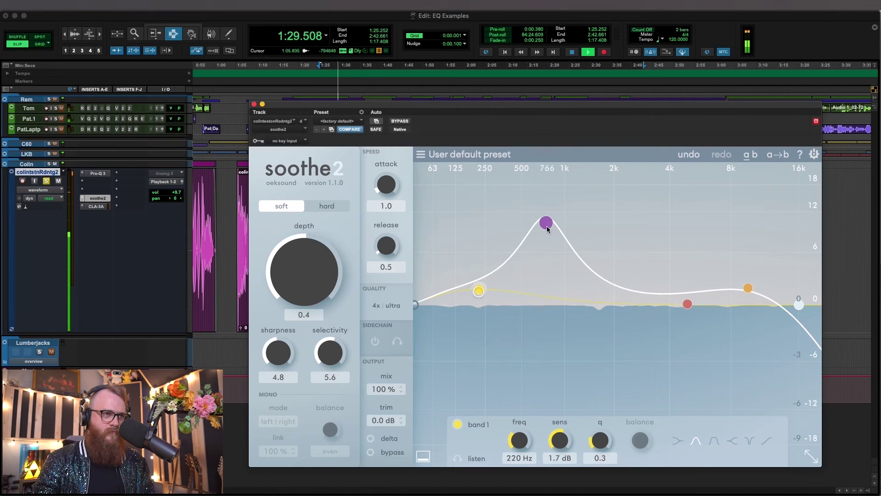
mouse_move(546, 222)
mouse_down()
mouse_move(558, 224)
mouse_move(535, 223)
mouse_up()
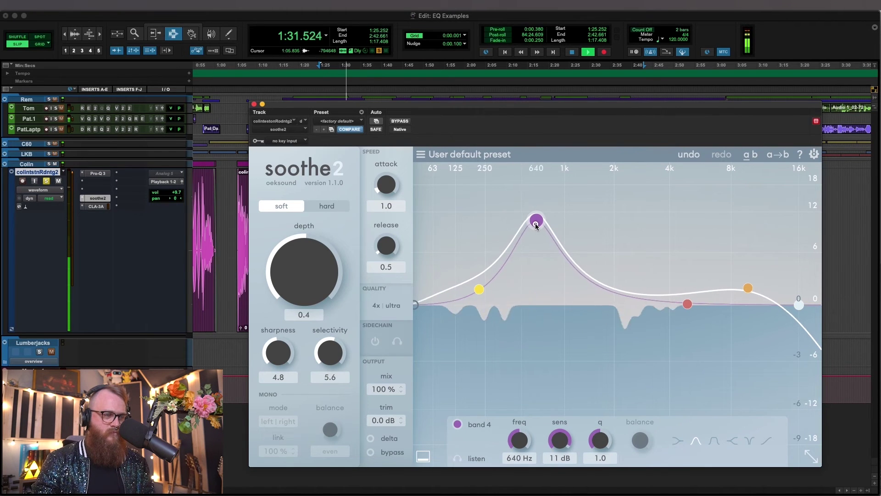
Step: Audition soothe2's delta signal while nudging band 4 to 685 Hz
click(371, 439)
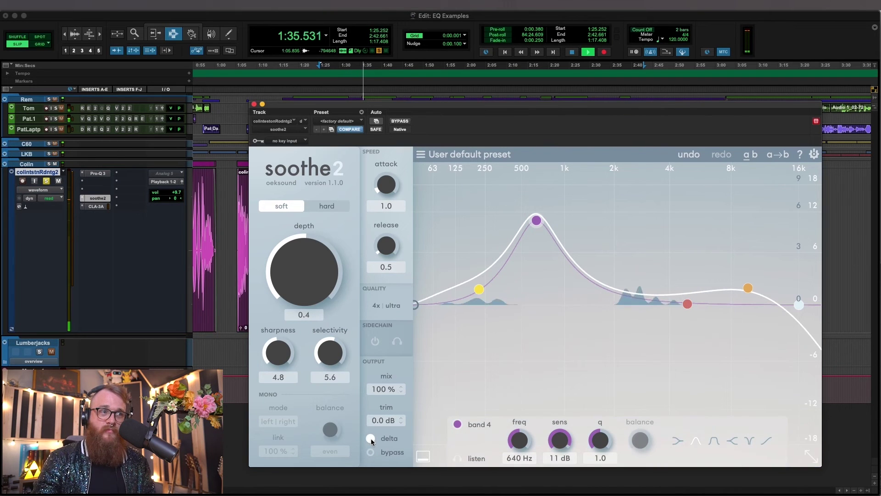
drag(536, 220, 541, 218)
click(384, 440)
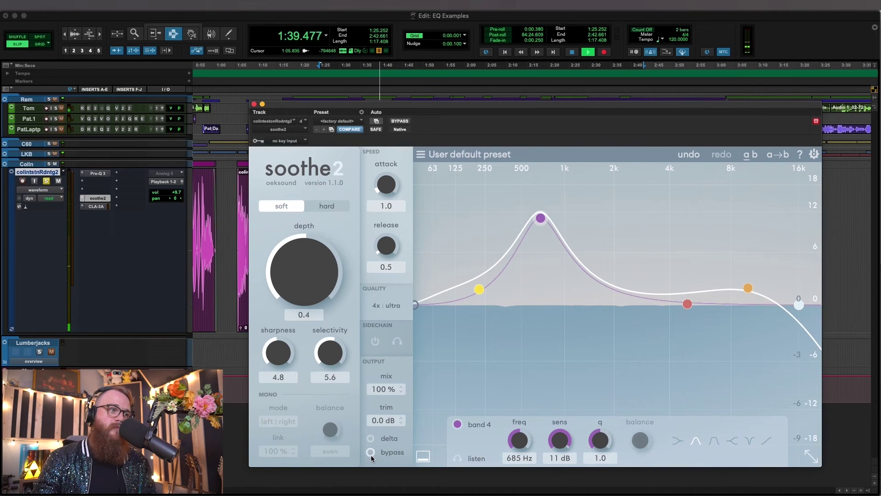
key(ctrl+1)
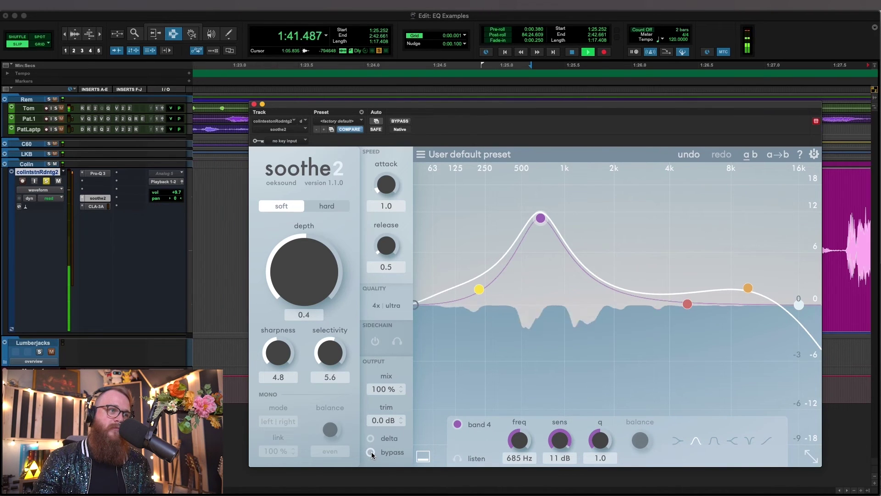
Step: Compare the voice with soothe2 bypassed and active, then stop playback and close soothe2
click(371, 453)
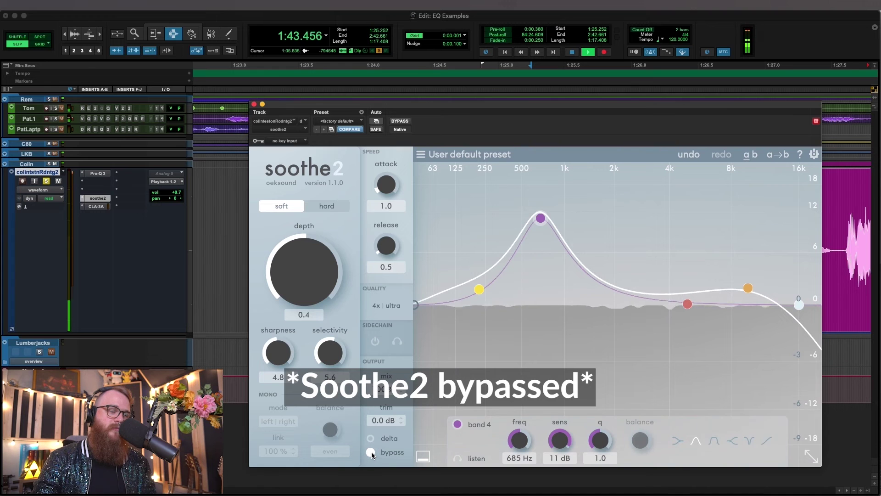
click(371, 452)
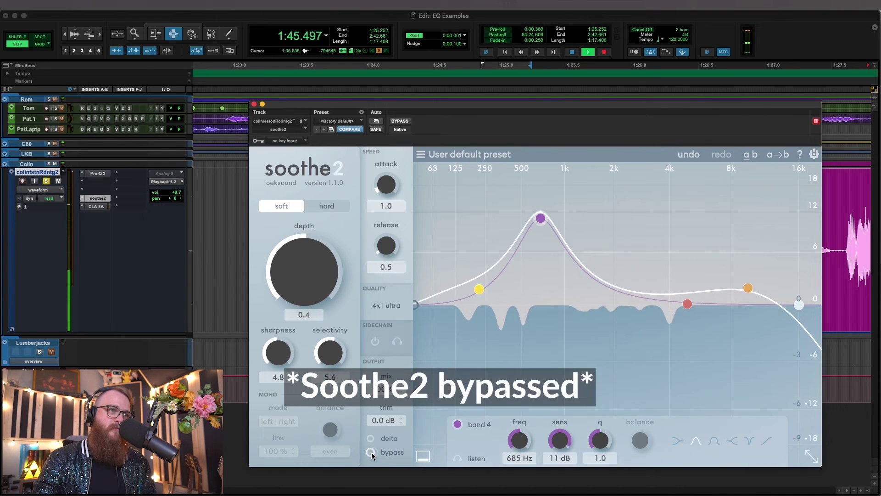
drag(322, 105, 320, 99)
key(super+bracketleft)
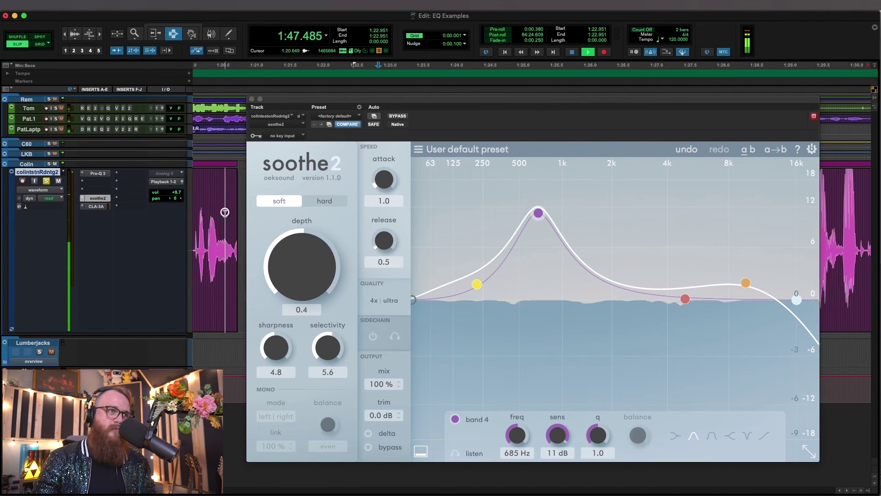
key(space)
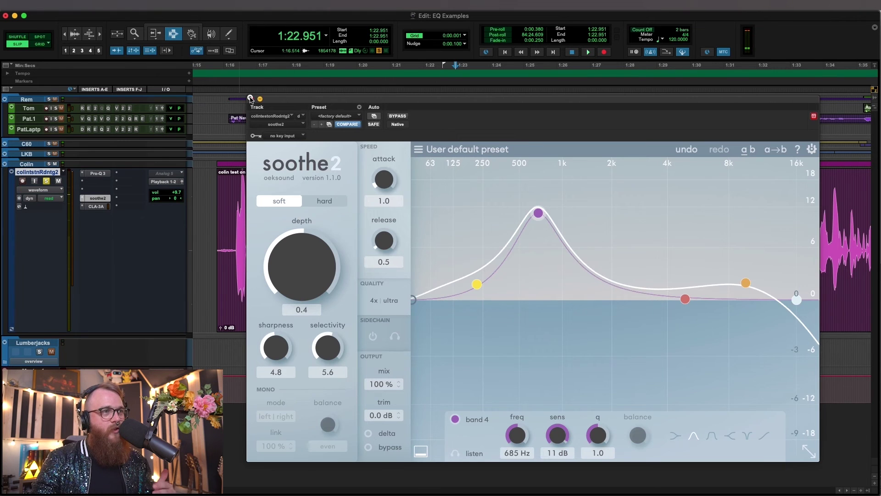
click(252, 99)
Step: Select the Rode NTG2 voice clip and play it from 1:50.477
key(super+bracketleft)
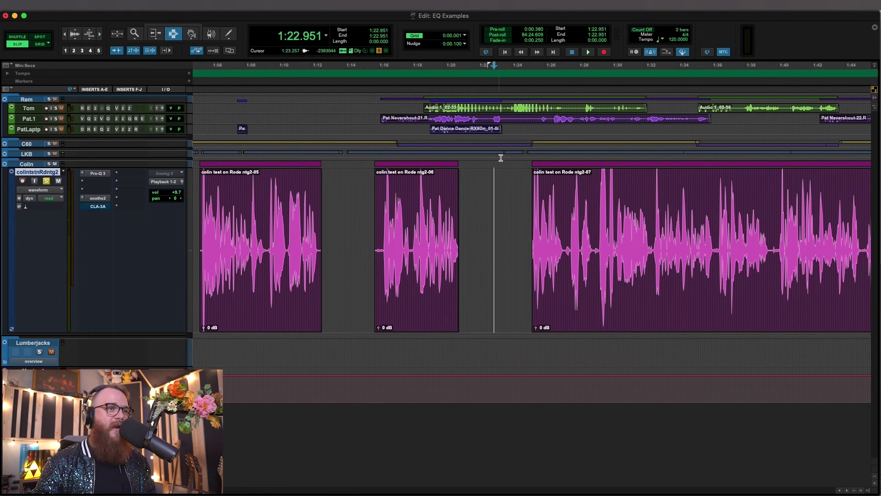
double_click(616, 214)
scroll(614, 216, right, 6)
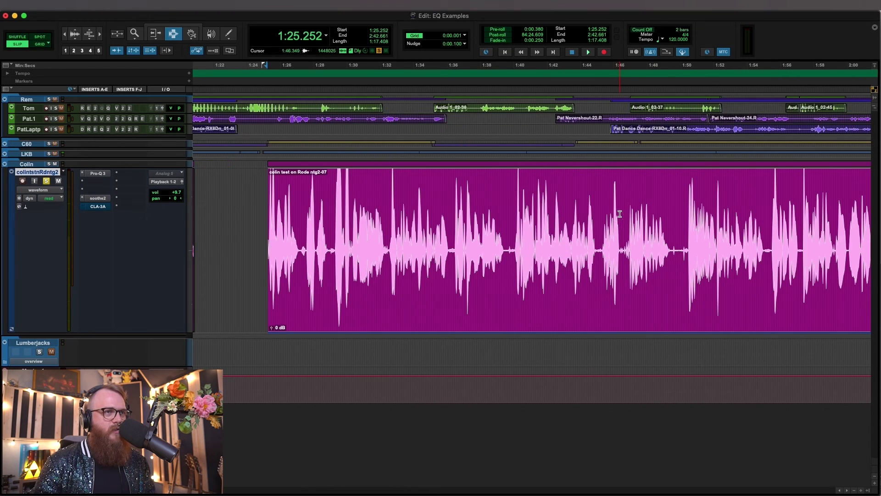
click(600, 249)
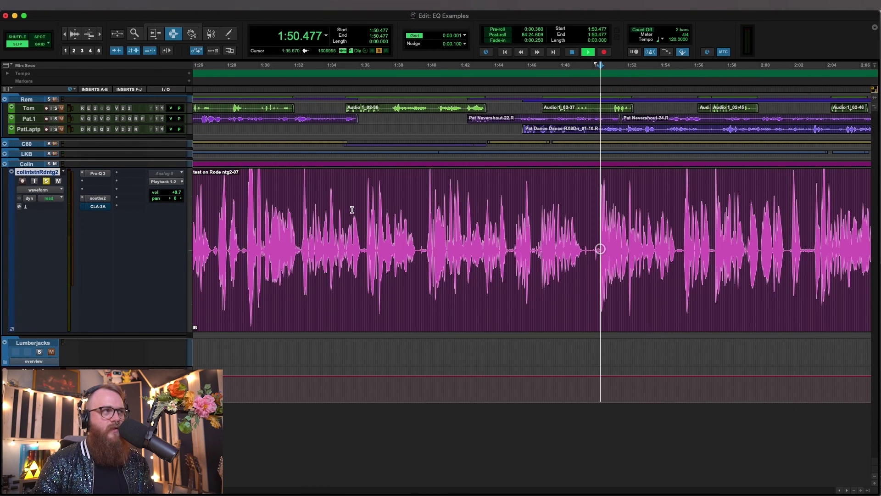
key(space)
Step: Bypass soothe2 and Pro-Q 3 to hear the raw voice, unsolo the track, and set the cursor at 1:29.202
super+click(98, 197)
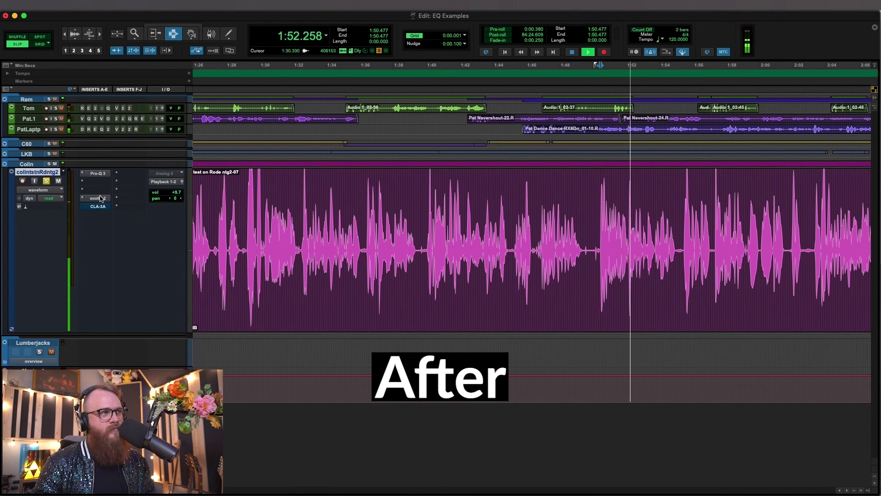
super+click(99, 173)
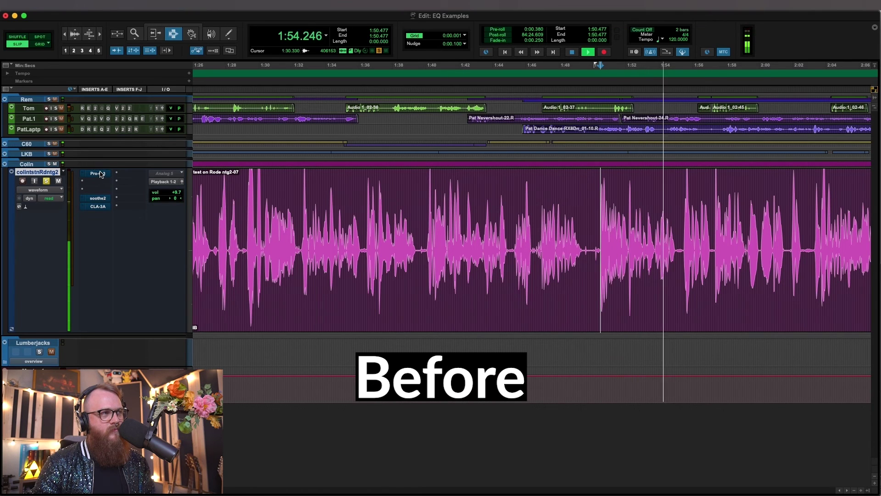
key(space)
click(47, 181)
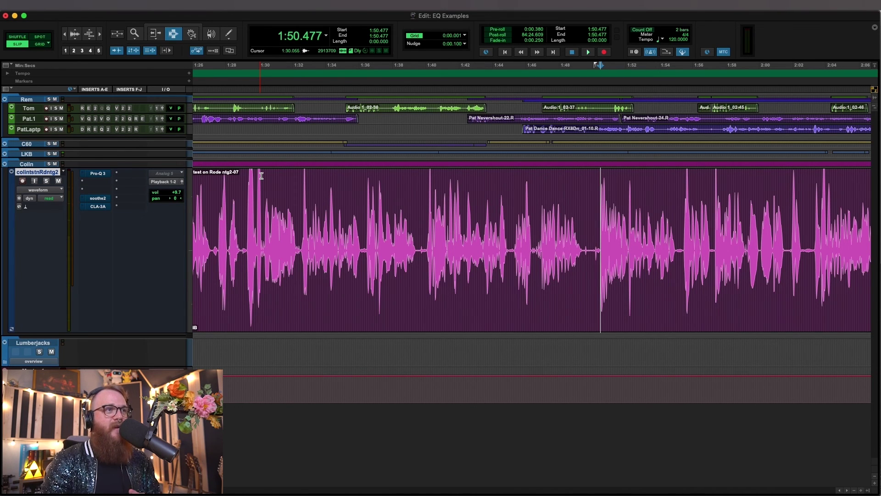
click(245, 204)
Step: Collapse the first voice folder and expand the LKB folder to reveal its two tracks
key(ctrl+alt+Left)
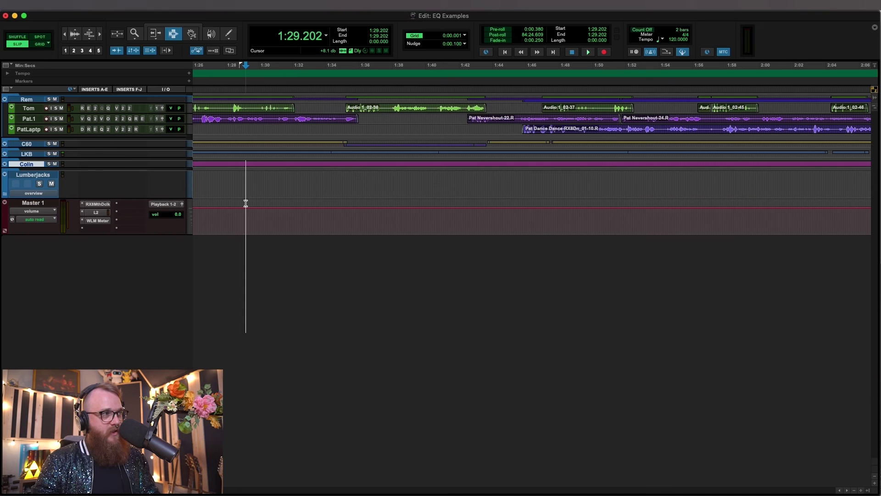
click(36, 153)
key(ctrl+alt+Right)
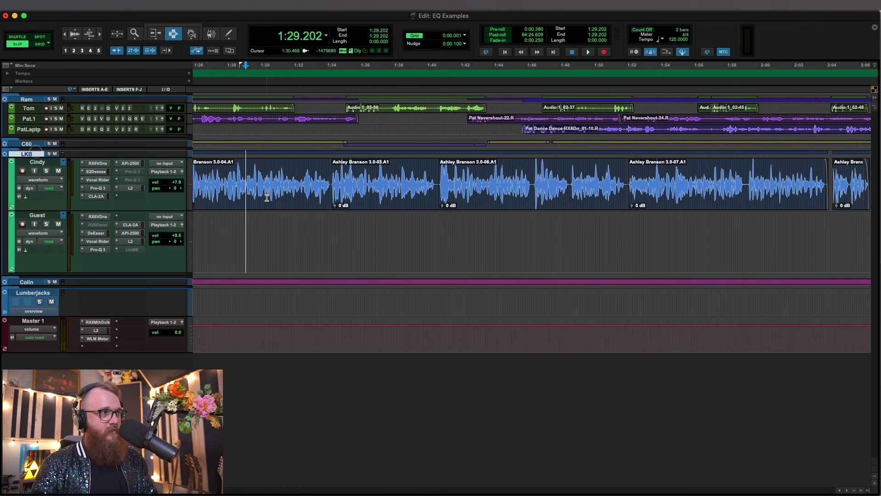
click(281, 175)
Step: Zoom out and scroll through the Guest clips, then stop playback
key(super+bracketleft)
key(super+bracketleft)
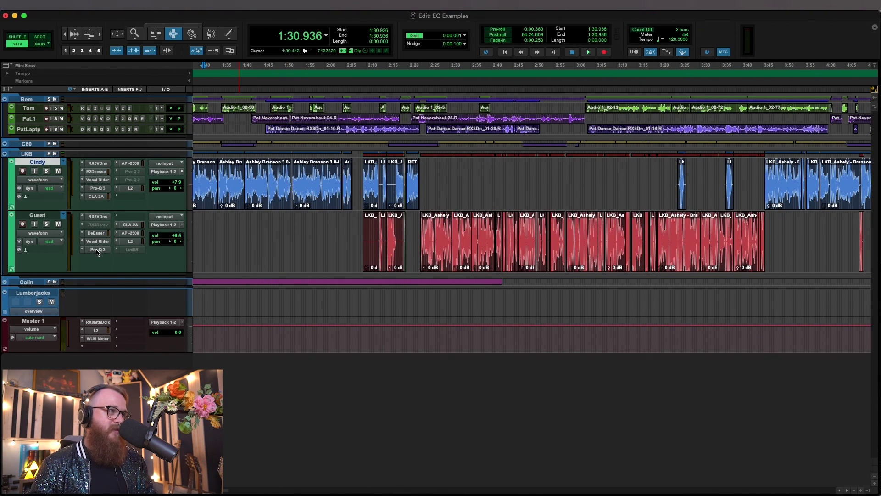
scroll(363, 220, right, 5)
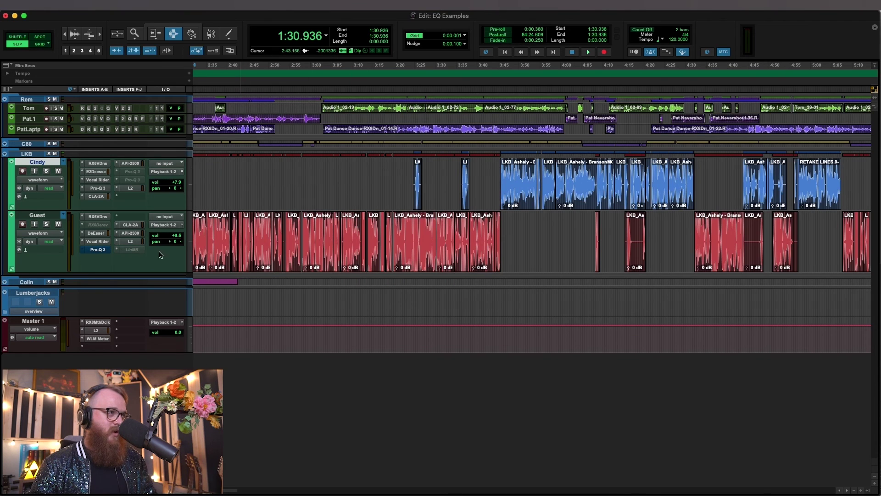
scroll(160, 255, left, 2)
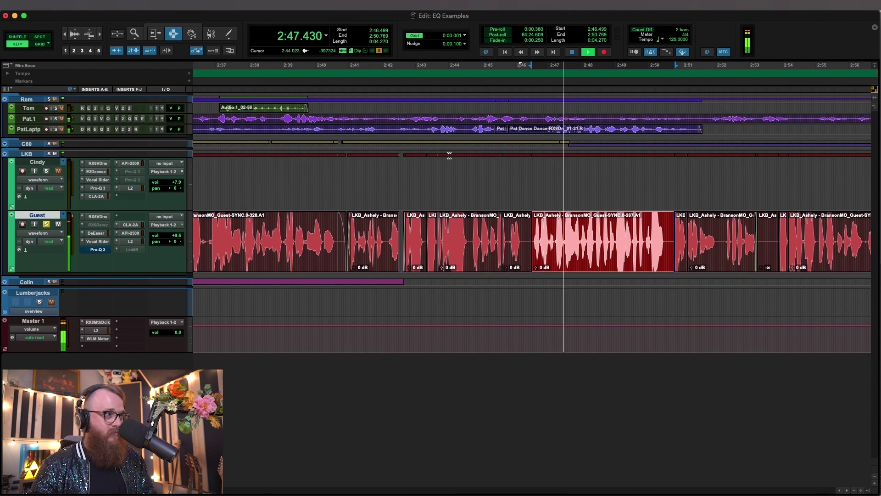
key(super+bracketleft)
key(super+bracketleft)
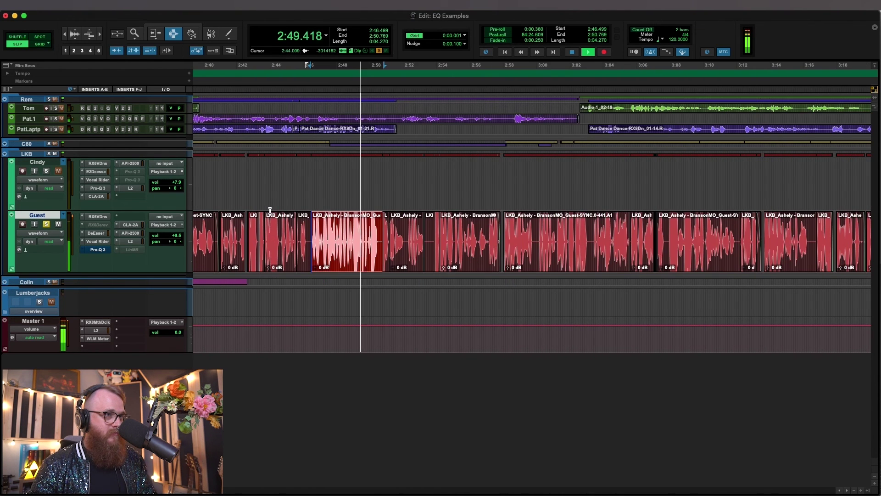
key(space)
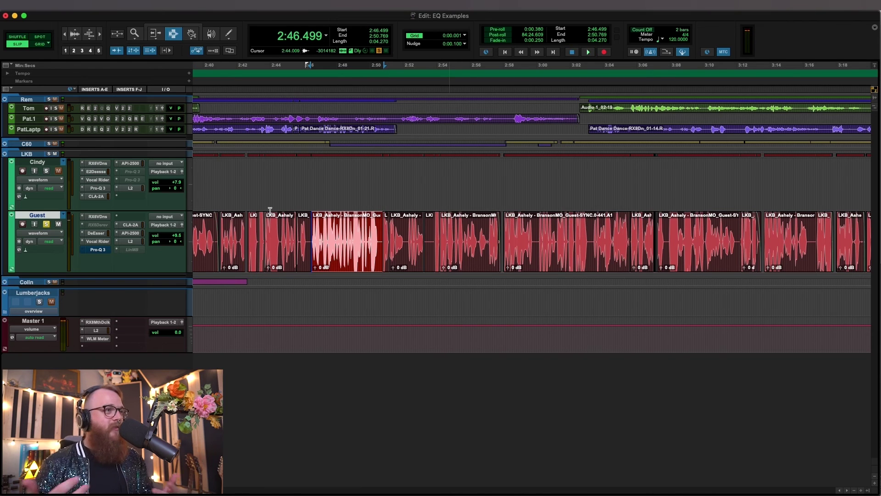